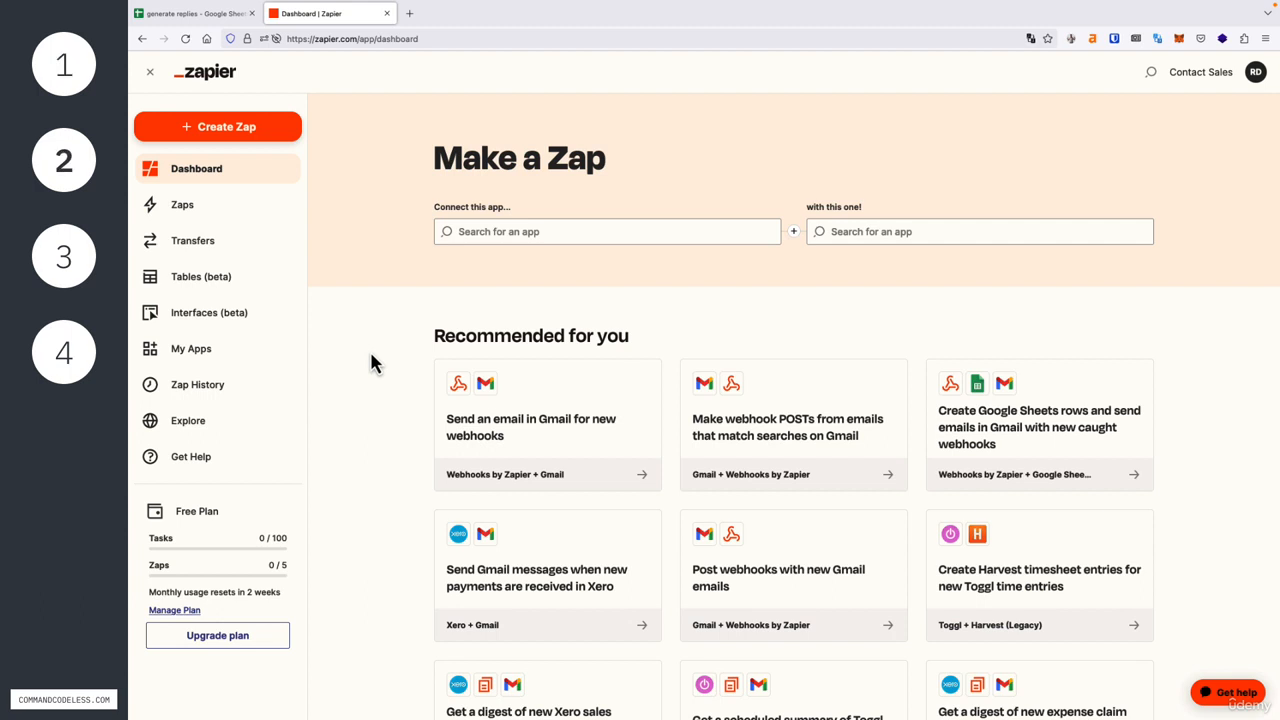
Create a new Zap and choose Twitter as its trigger app.
left_click(258, 128)
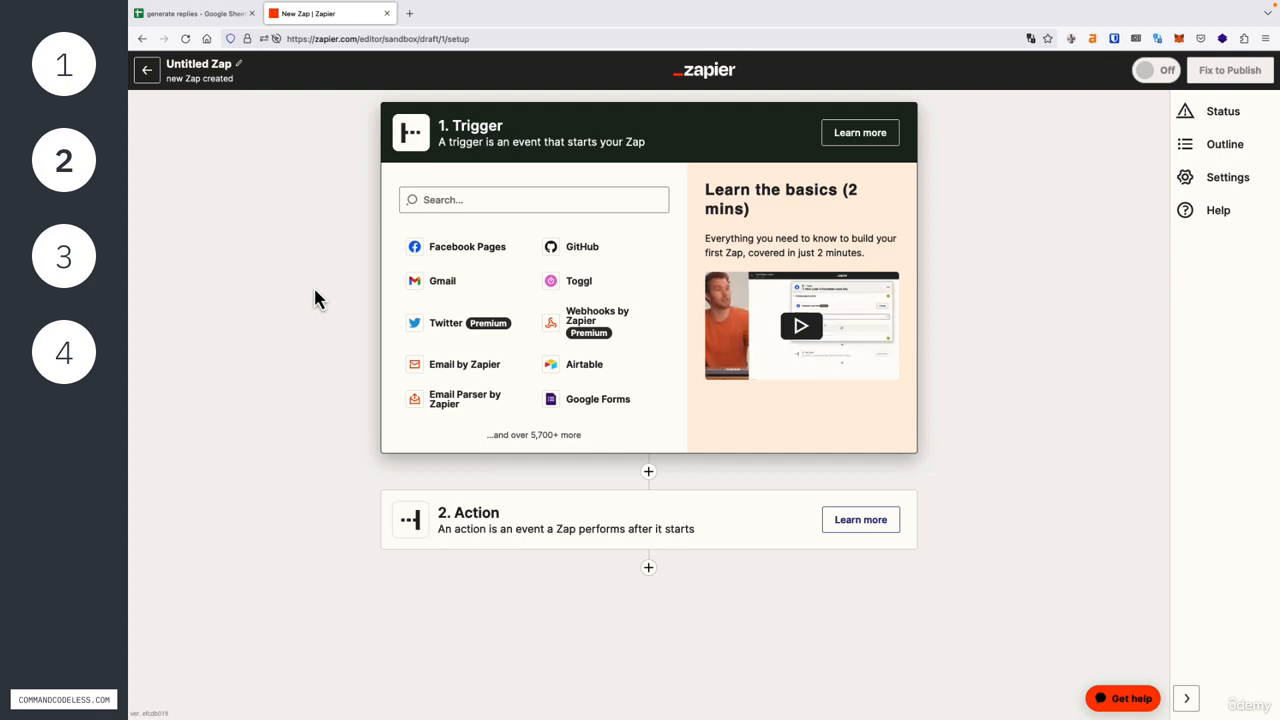
left_click(447, 205)
type("twitter")
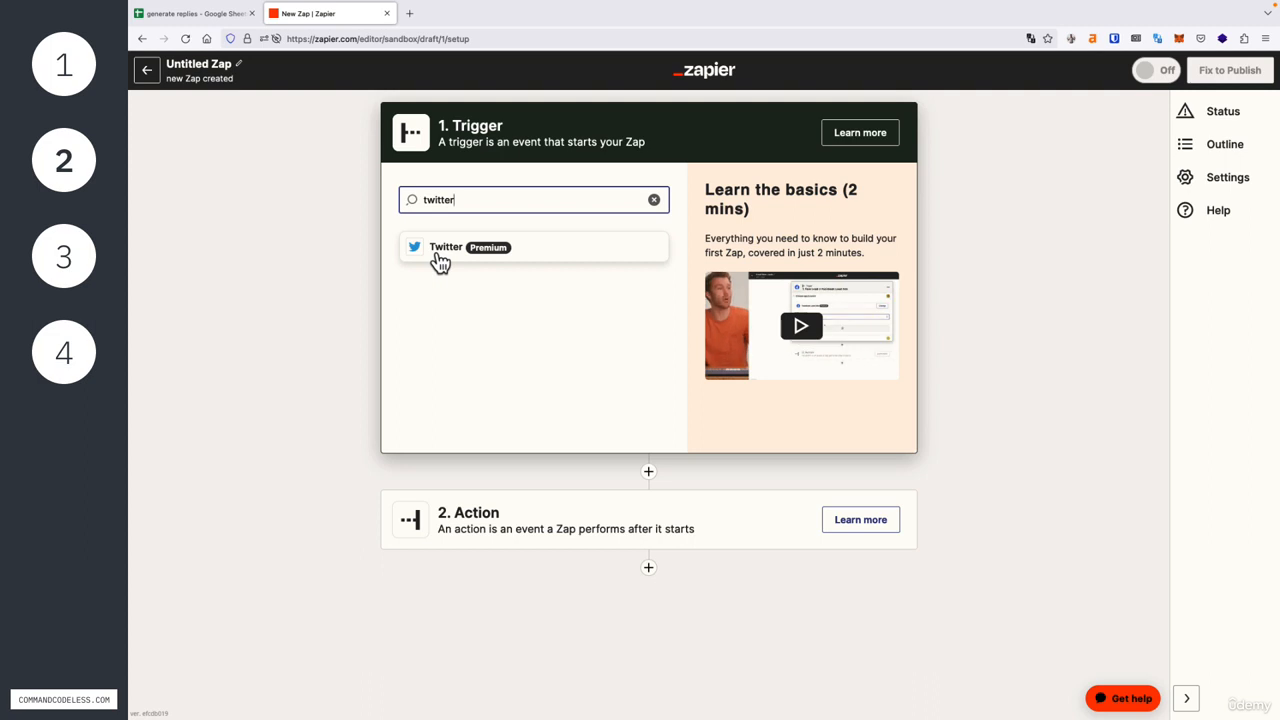
left_click(440, 255)
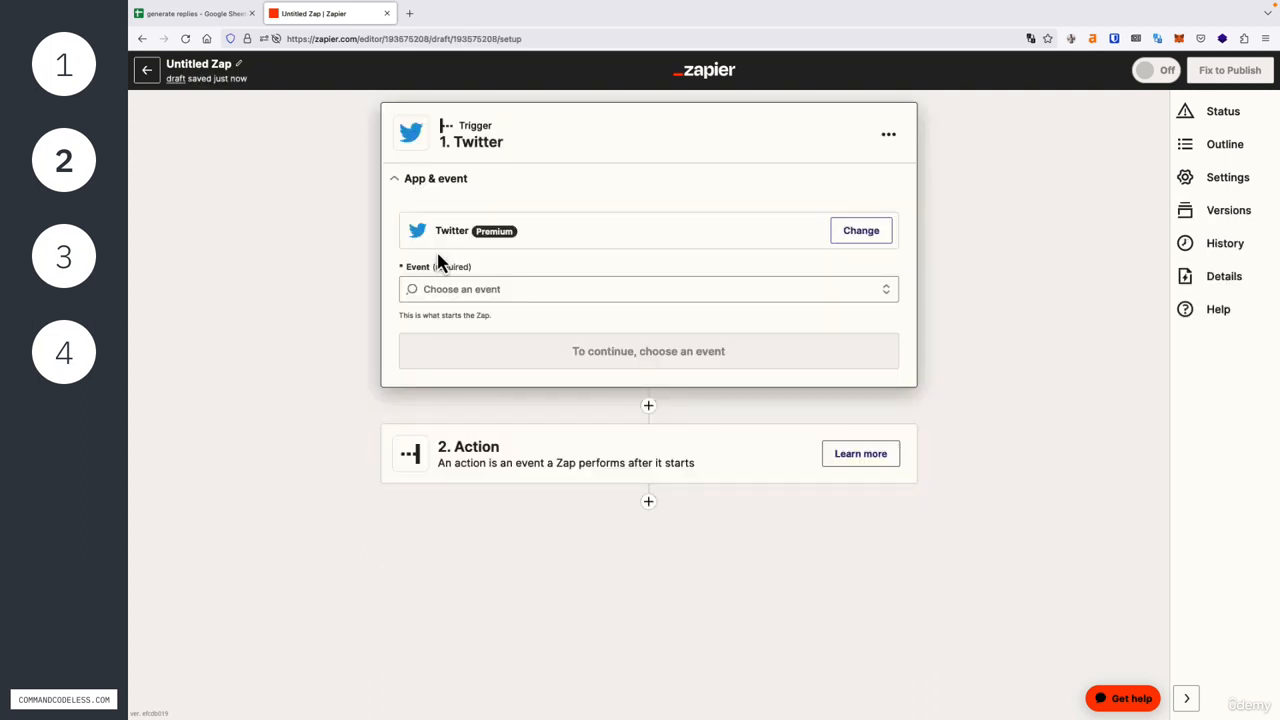
Set the trigger event to User Tweet and continue with the connected Twitter account.
left_click(469, 289)
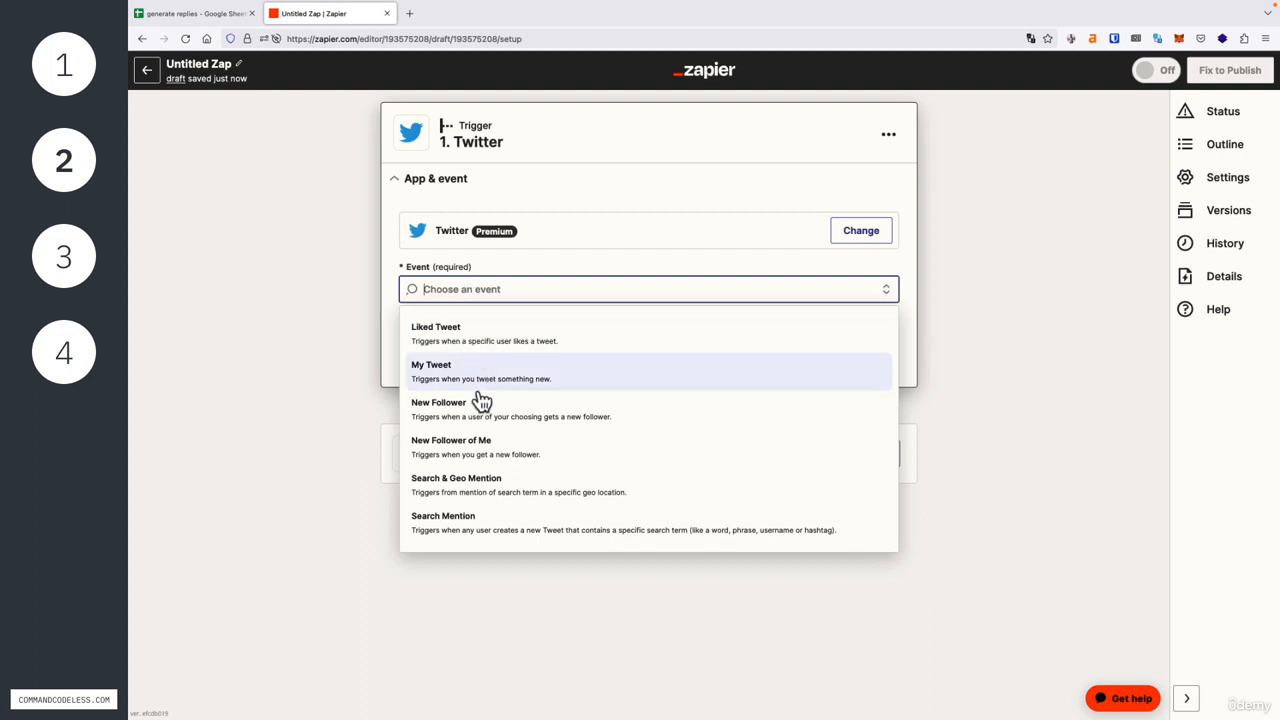
scroll(480, 400, "down", 2)
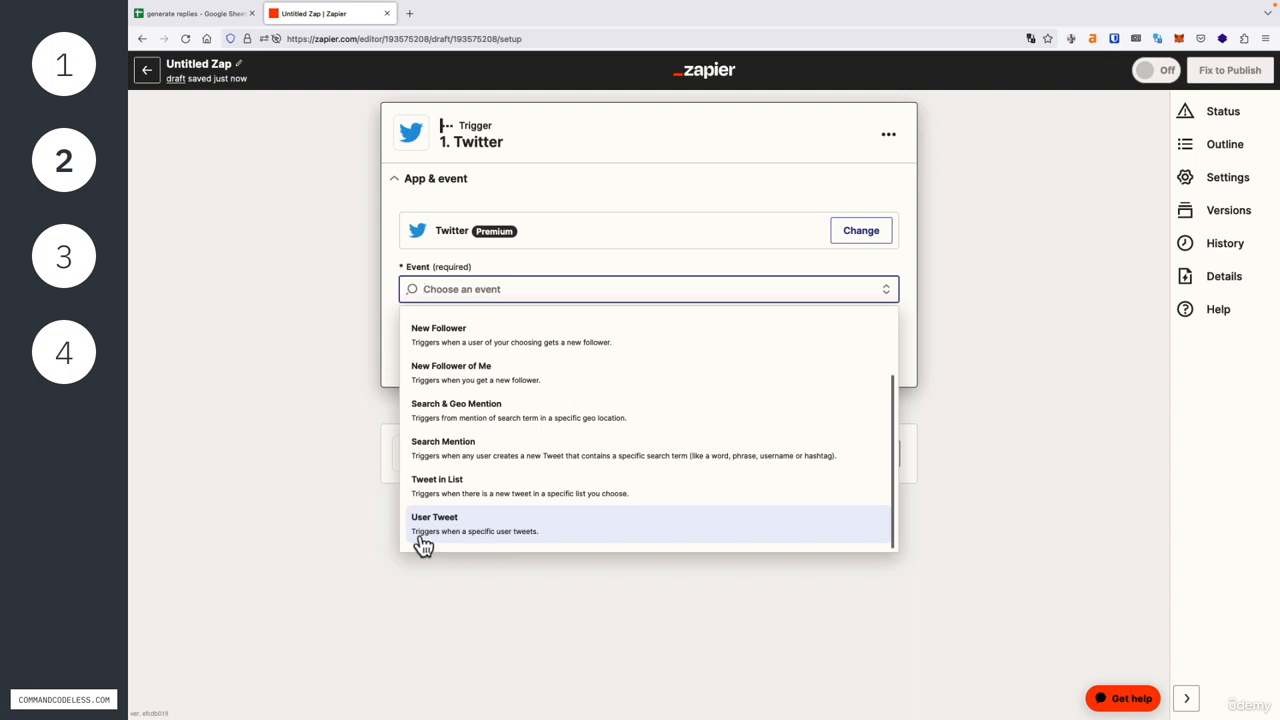
left_click(543, 530)
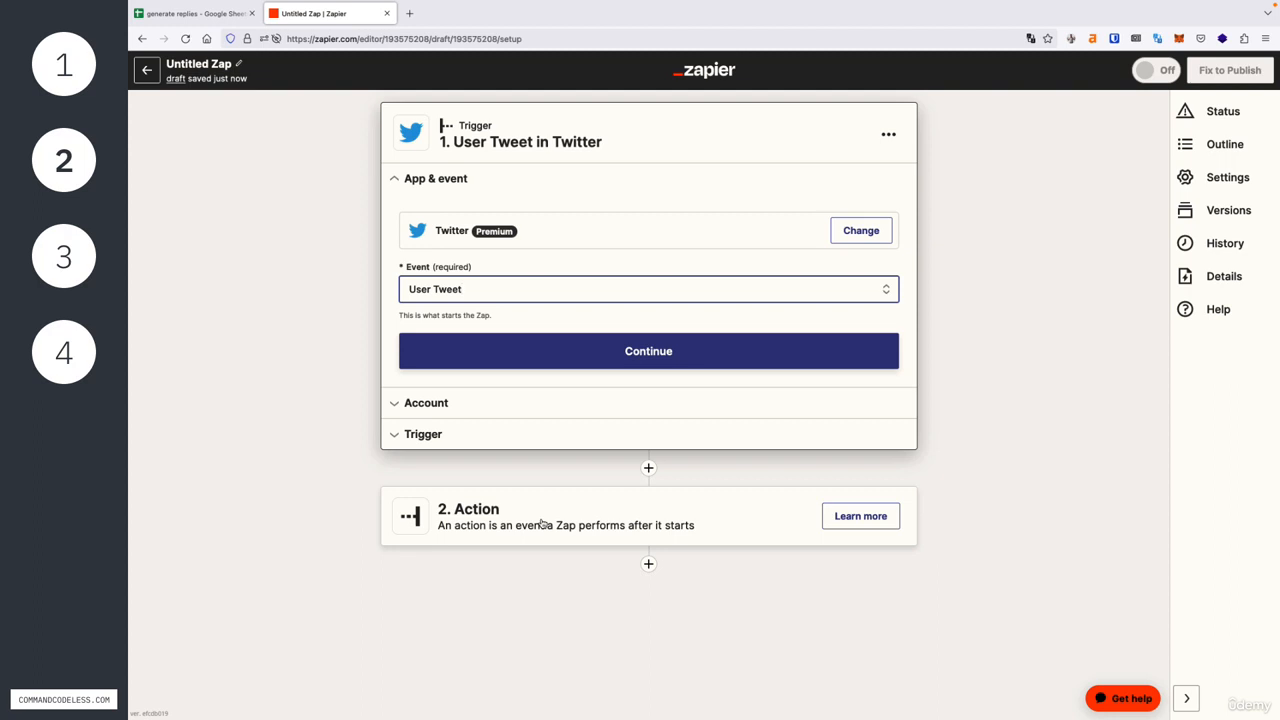
left_click(587, 368)
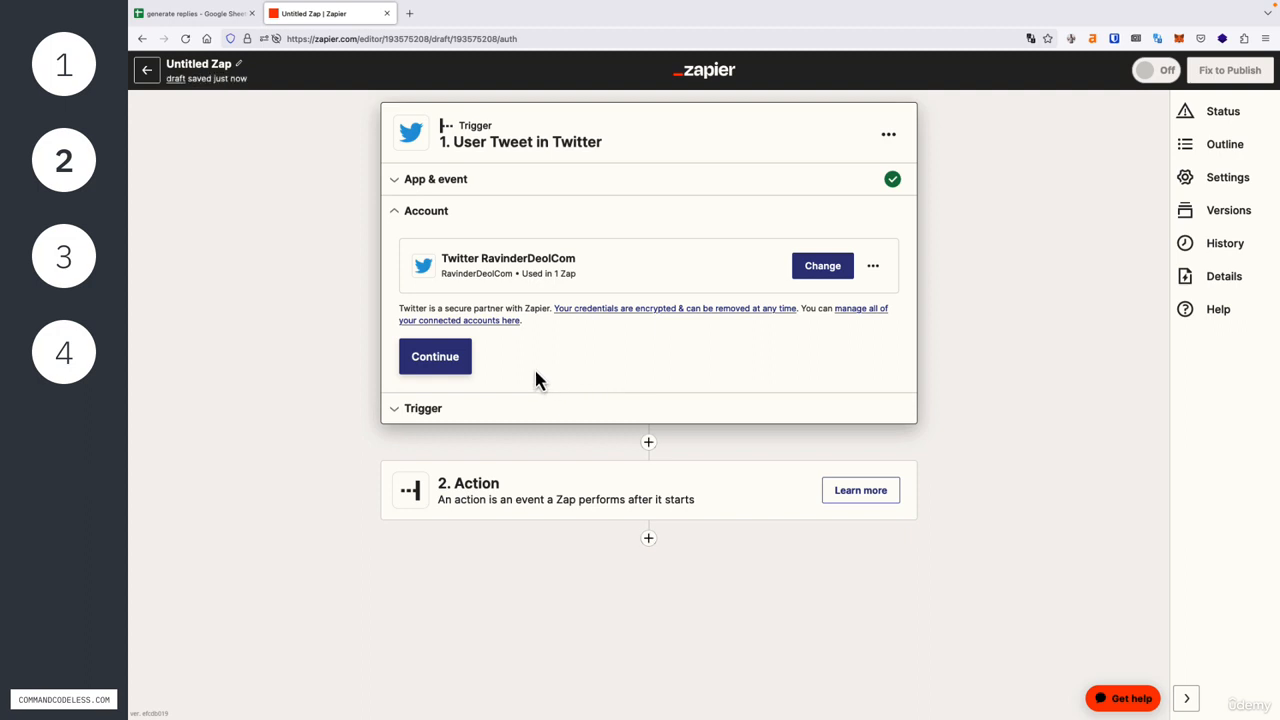
left_click(452, 365)
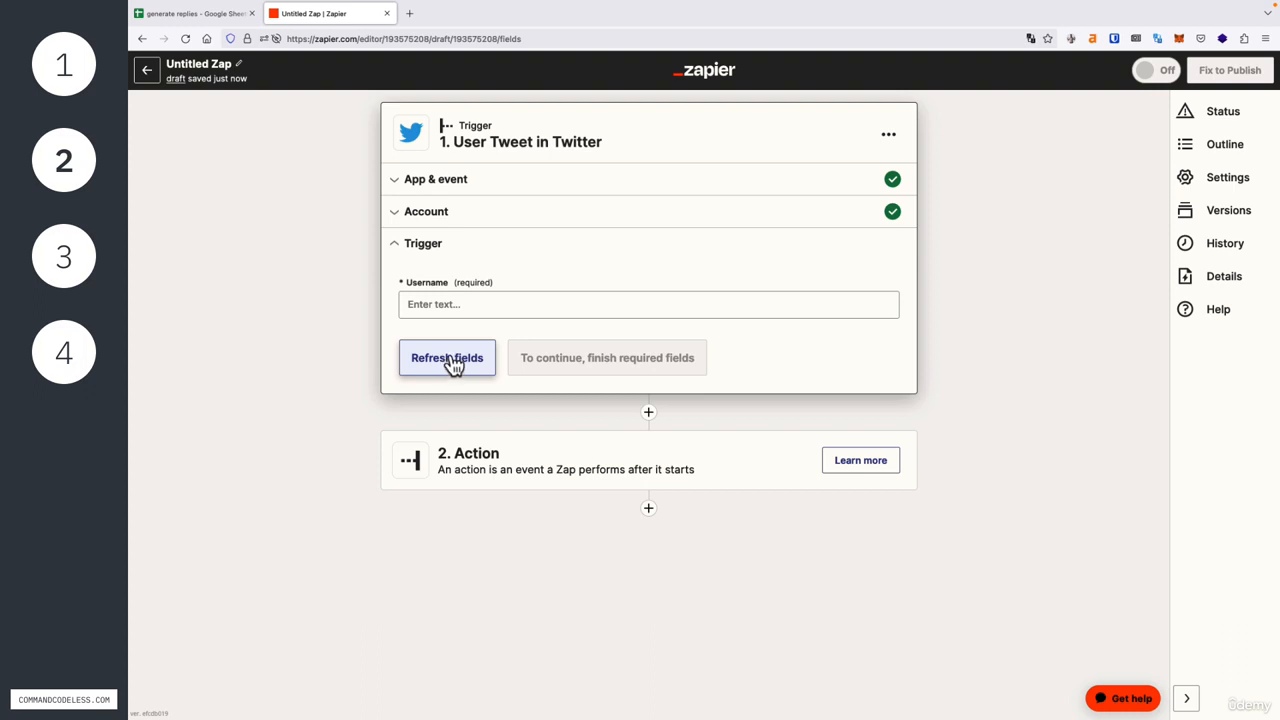
Set the username to watch to billgates and test the trigger.
left_click(468, 307)
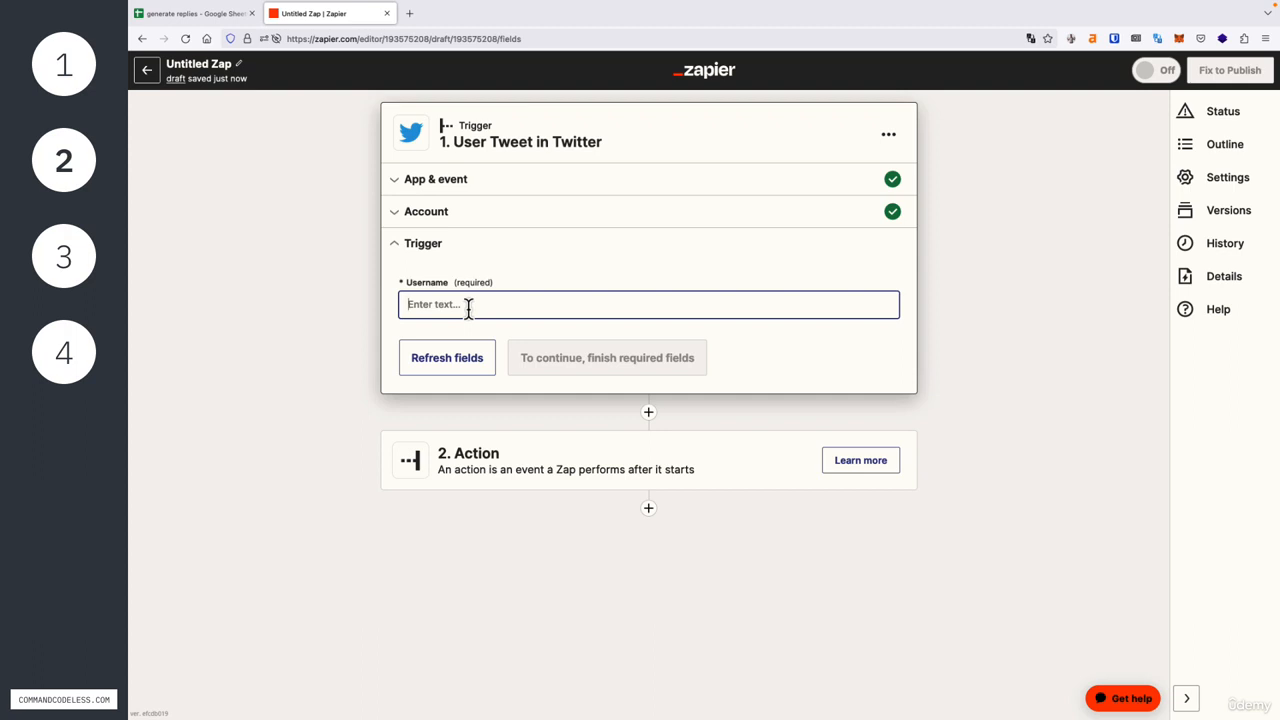
type("billgates")
left_click(400, 340)
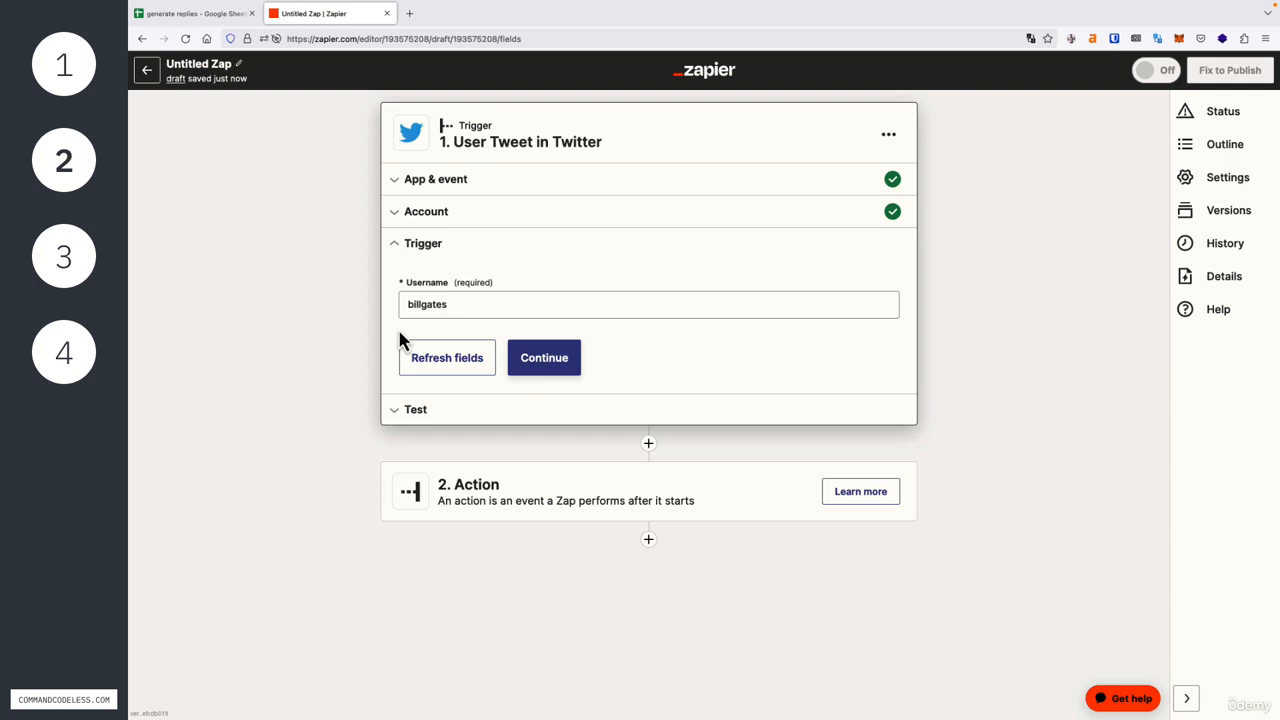
left_click(529, 362)
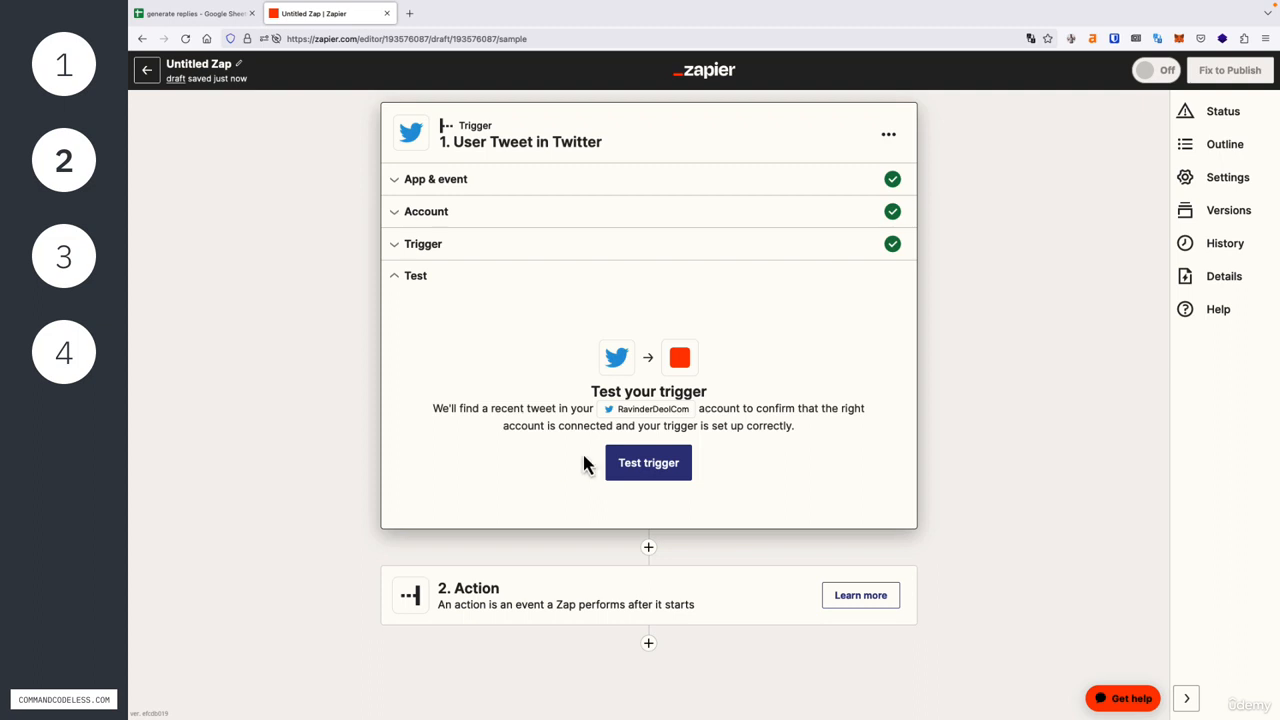
left_click(648, 465)
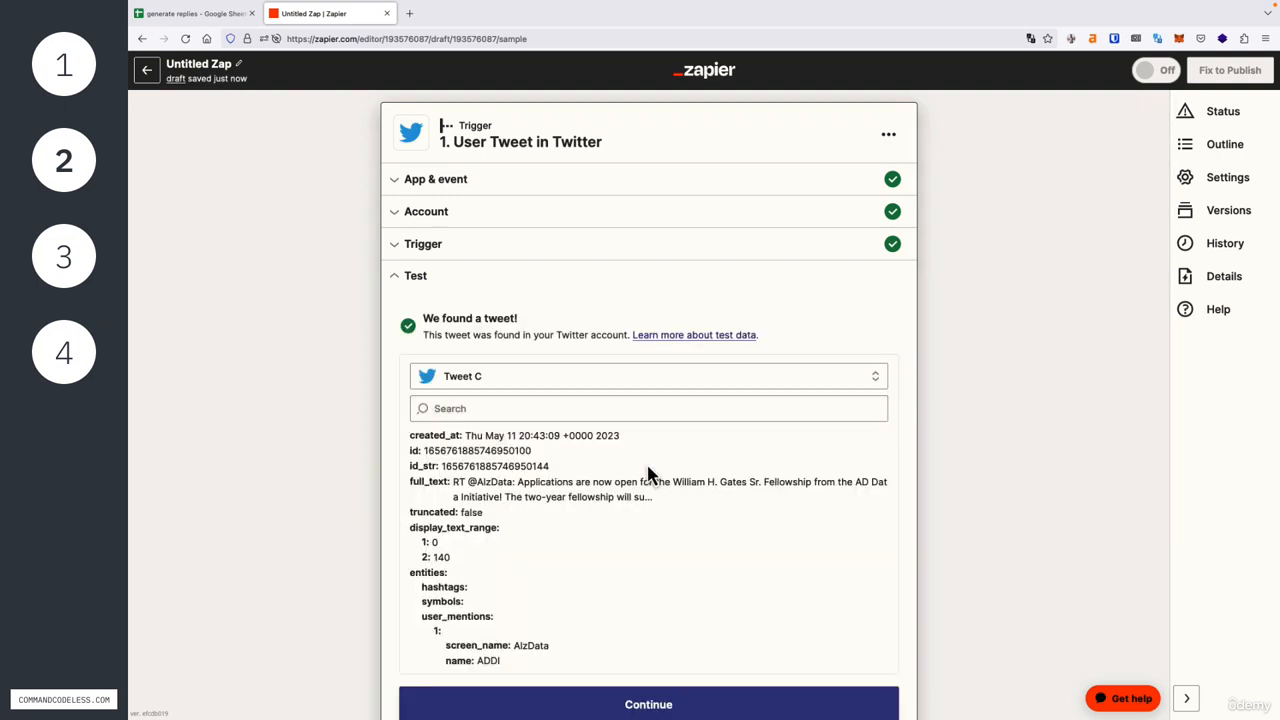
Examine the test tweet's data, including its full_text and the author's profile fields.
scroll(922, 486, "down", 1)
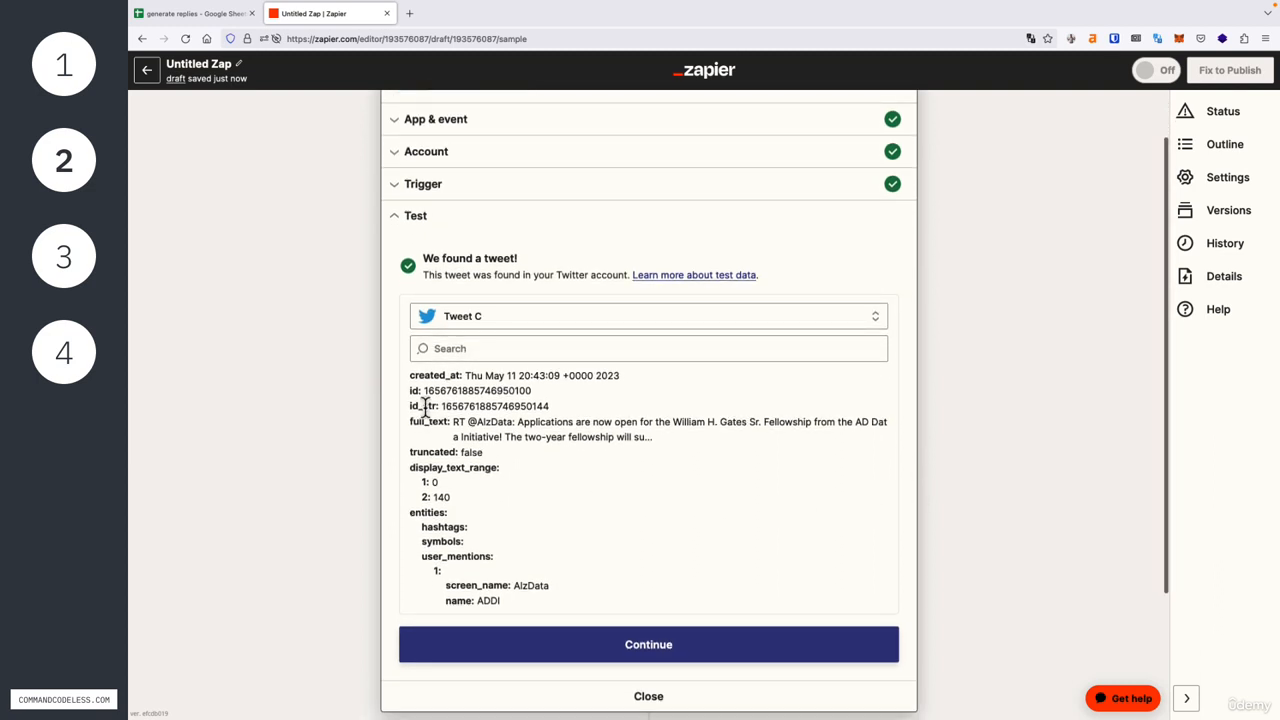
left_click_drag(410, 421, 667, 455)
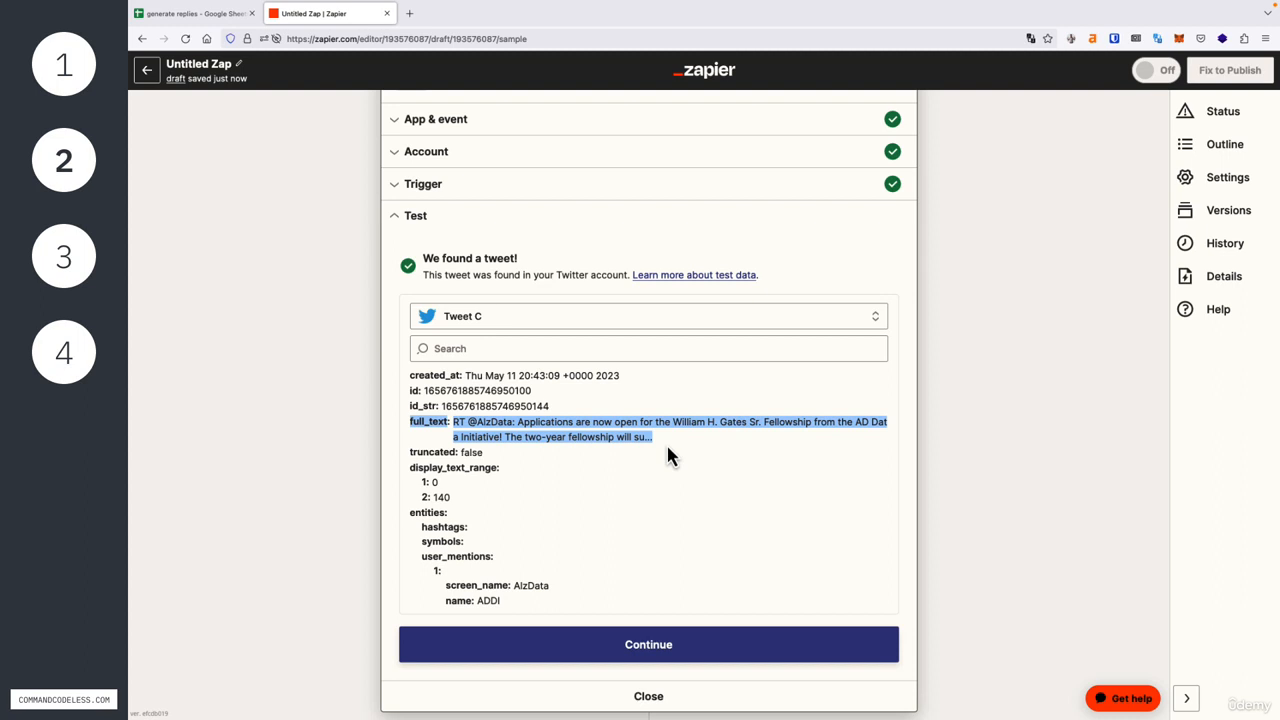
scroll(667, 447, "down", 3)
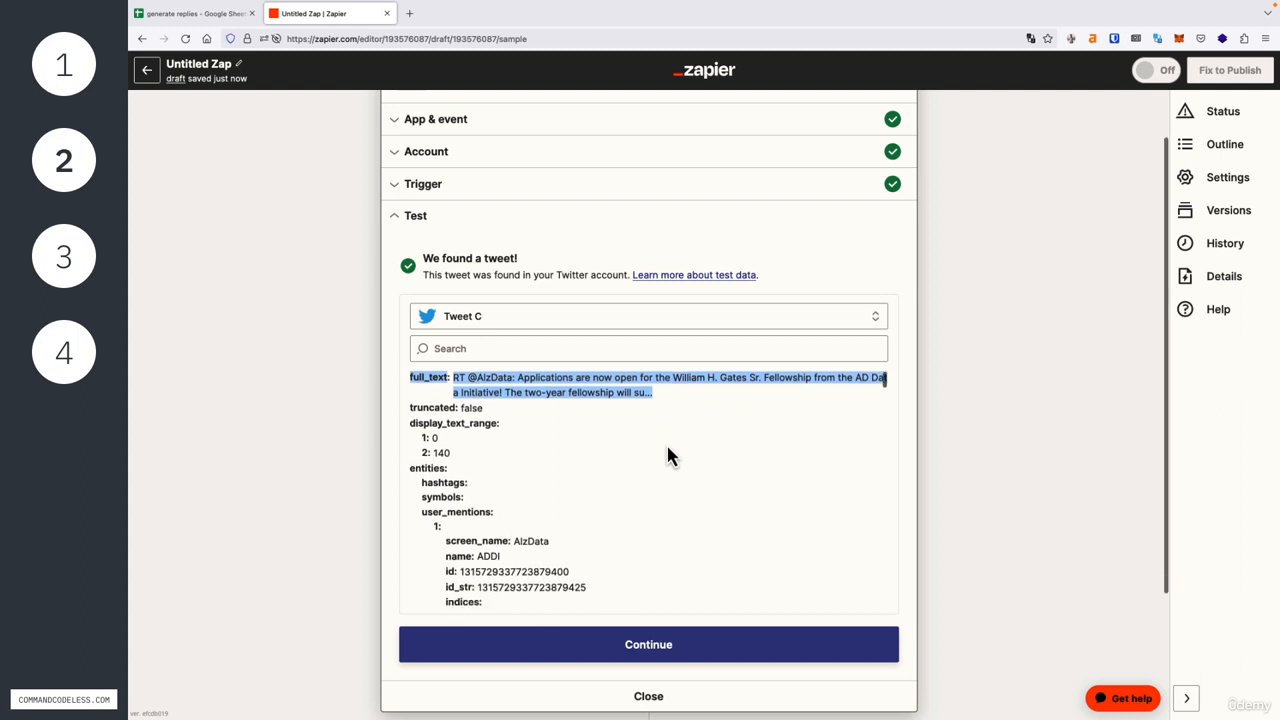
scroll(668, 455, "down", 5)
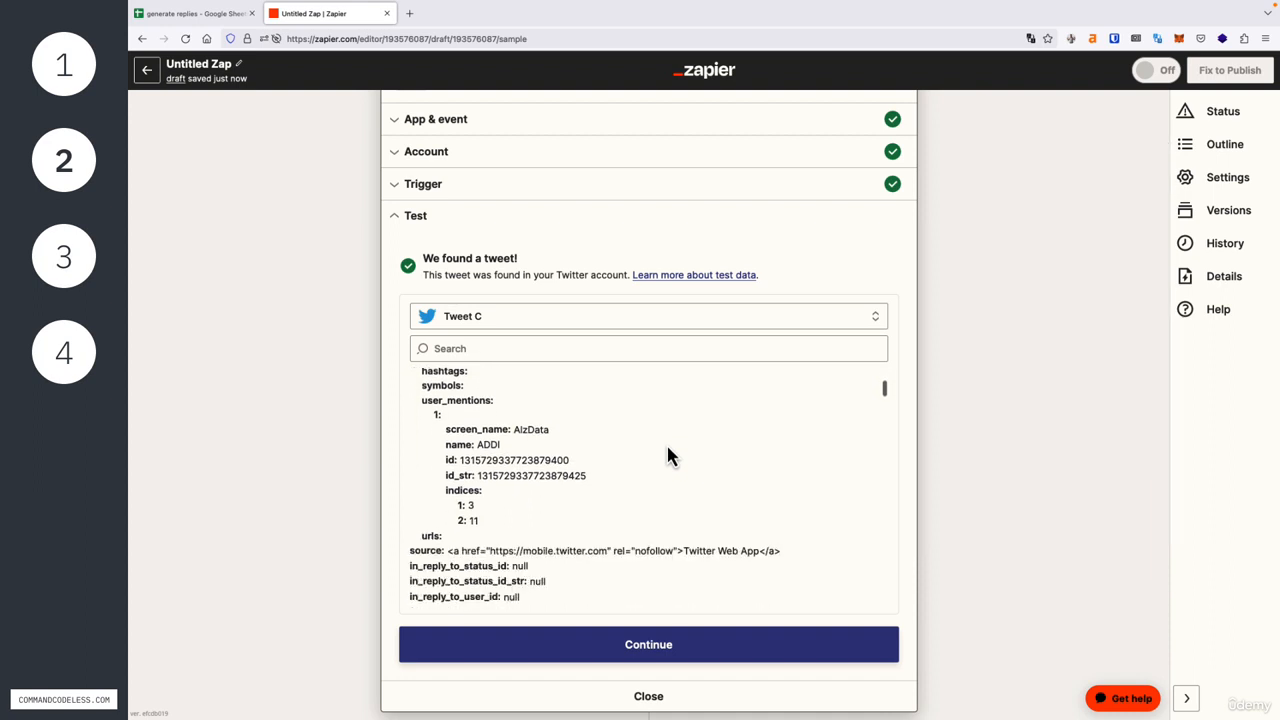
scroll(668, 450, "down", 10)
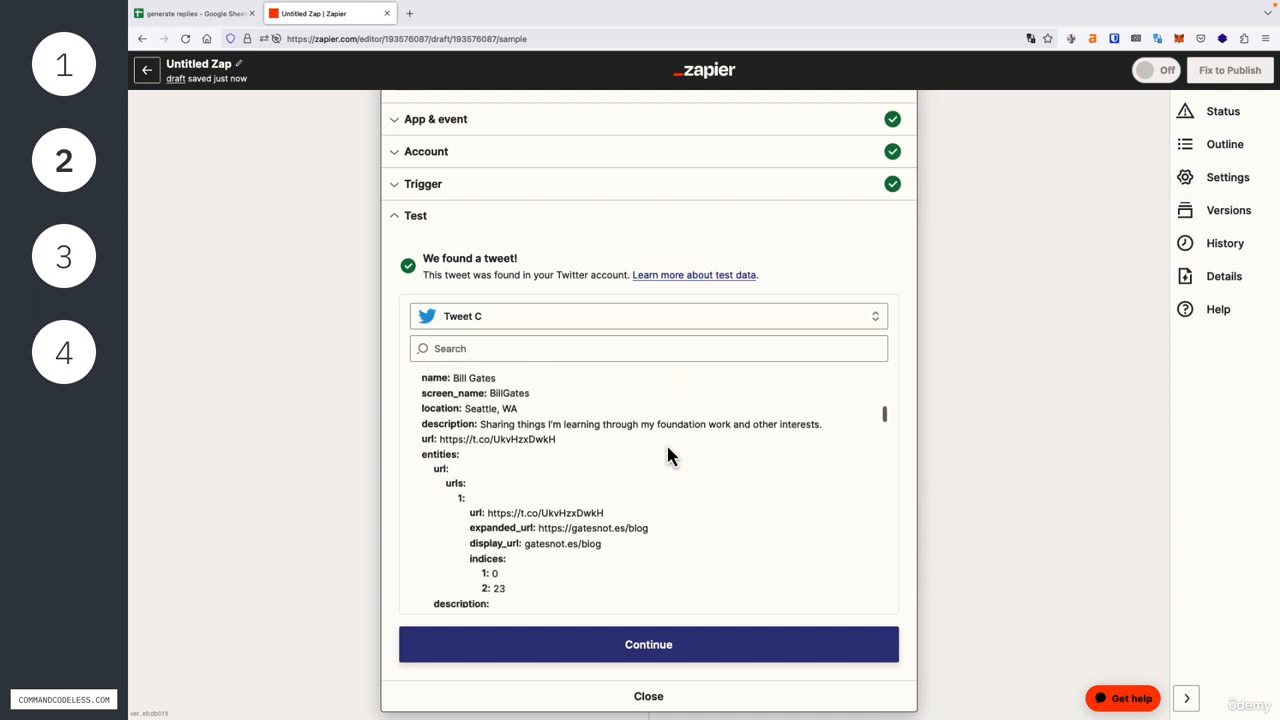
scroll(668, 455, "up", 10)
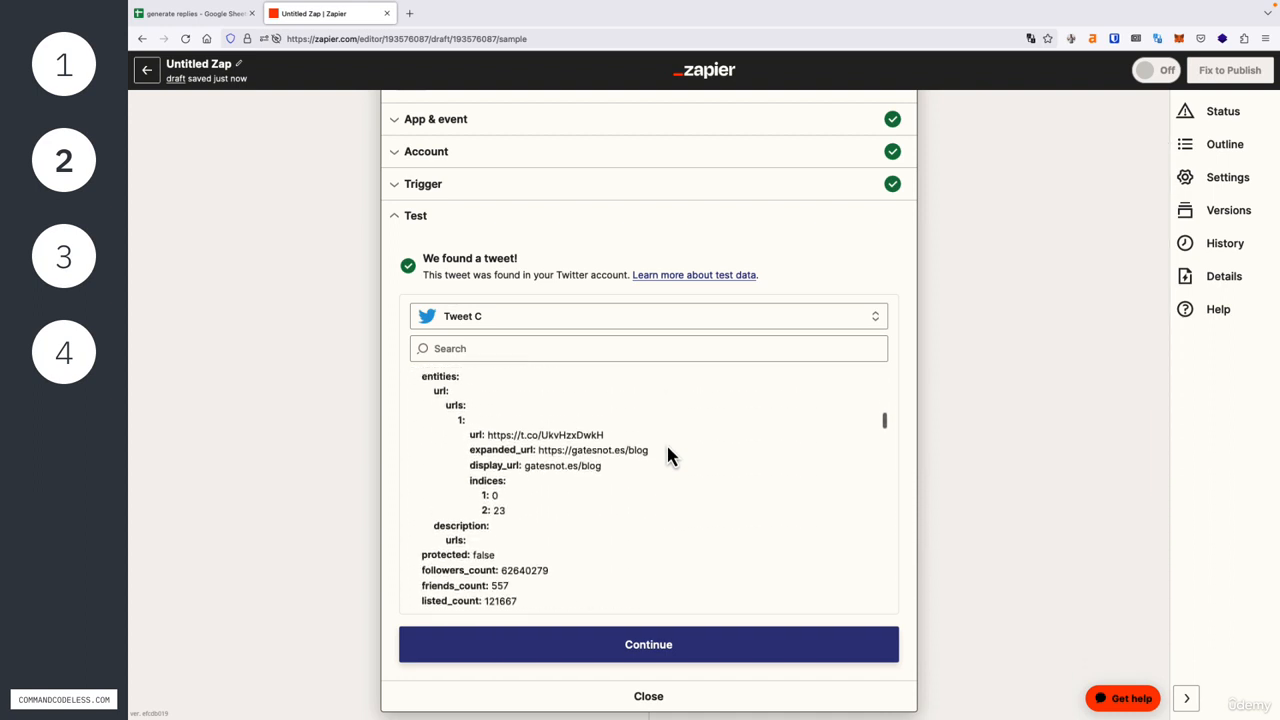
scroll(668, 457, "up", 5)
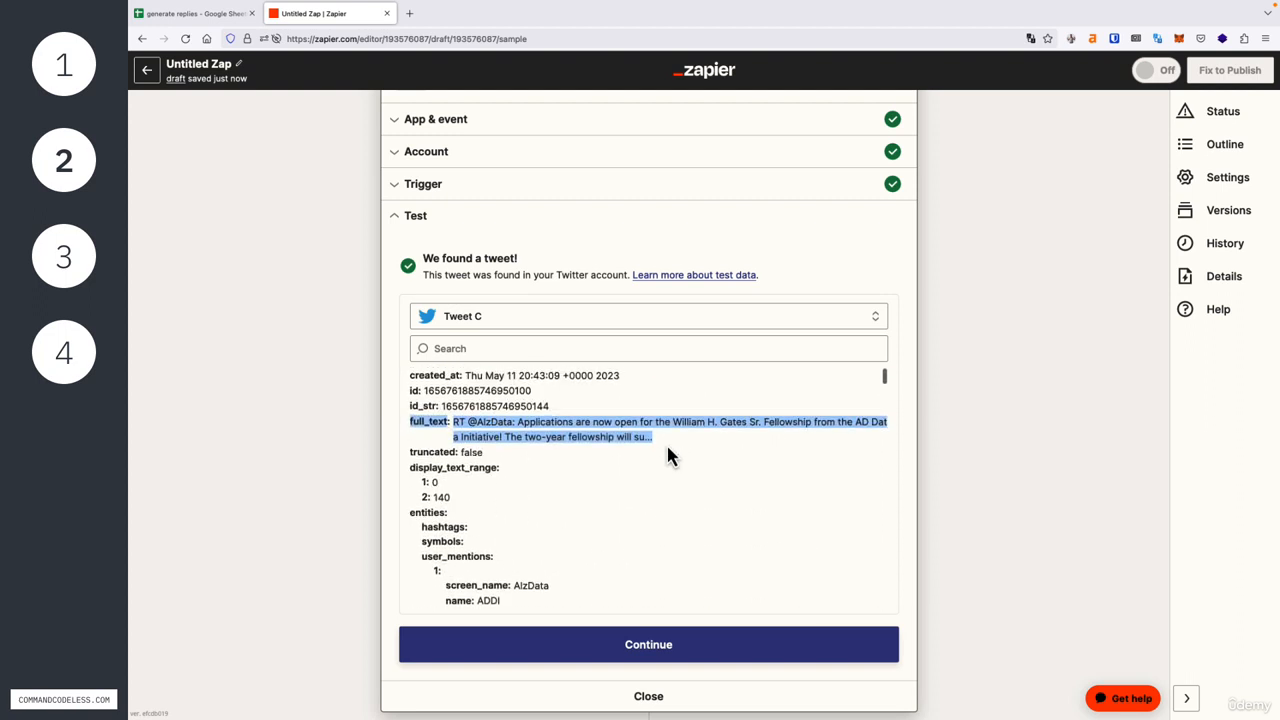
Select Tweet B as the trigger's test record and continue to the action.
left_click(631, 318)
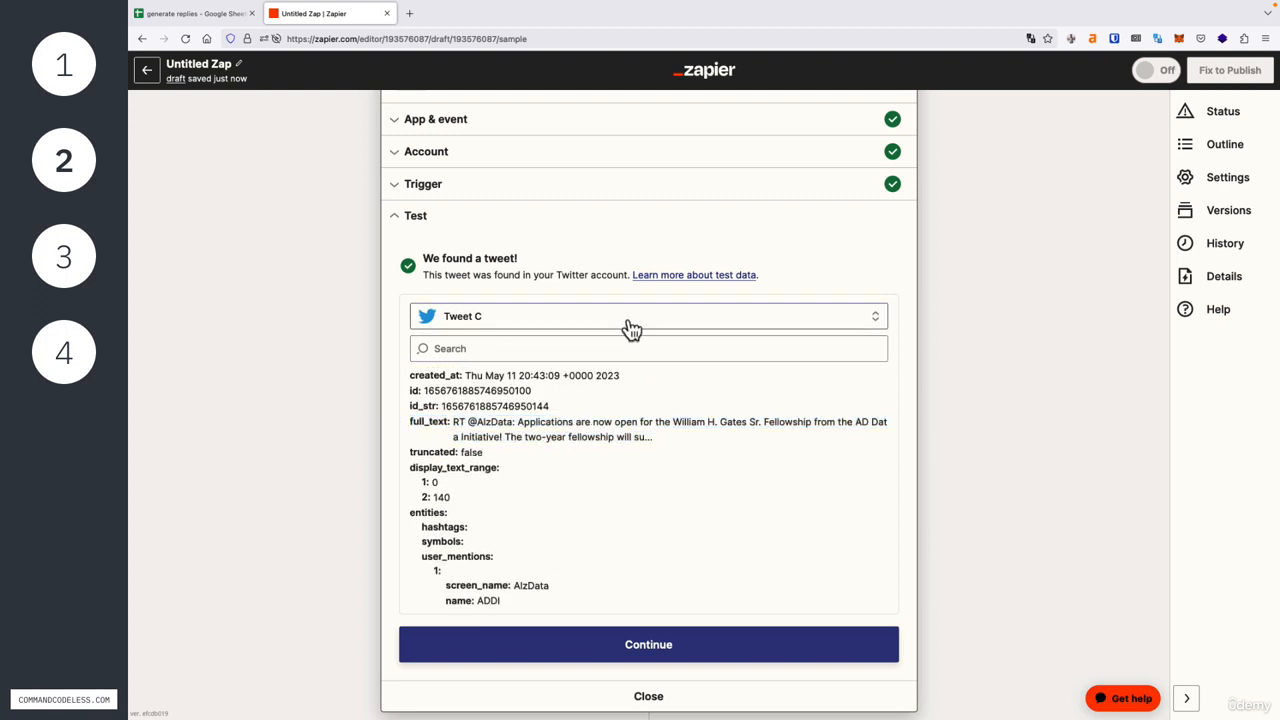
left_click(529, 429)
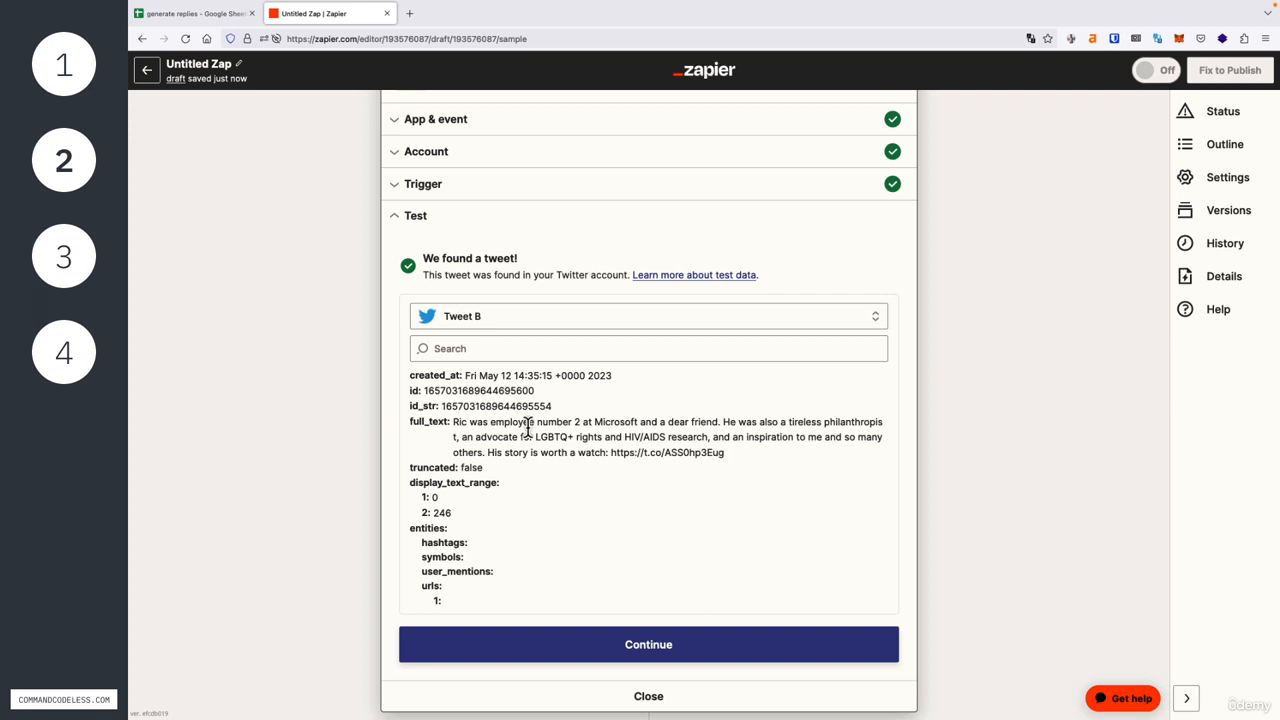
left_click(640, 645)
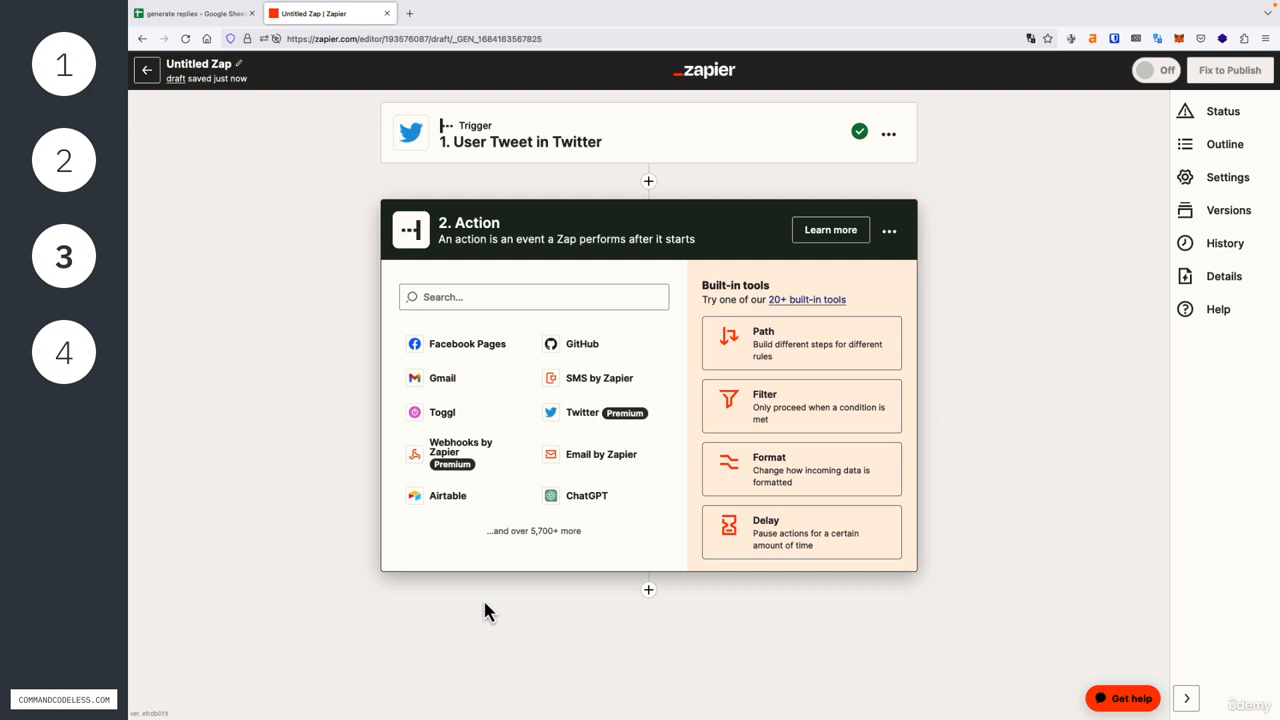
Set up a Google Sheets action with the Create Spreadsheet Row event, using the connected Google account.
left_click(490, 302)
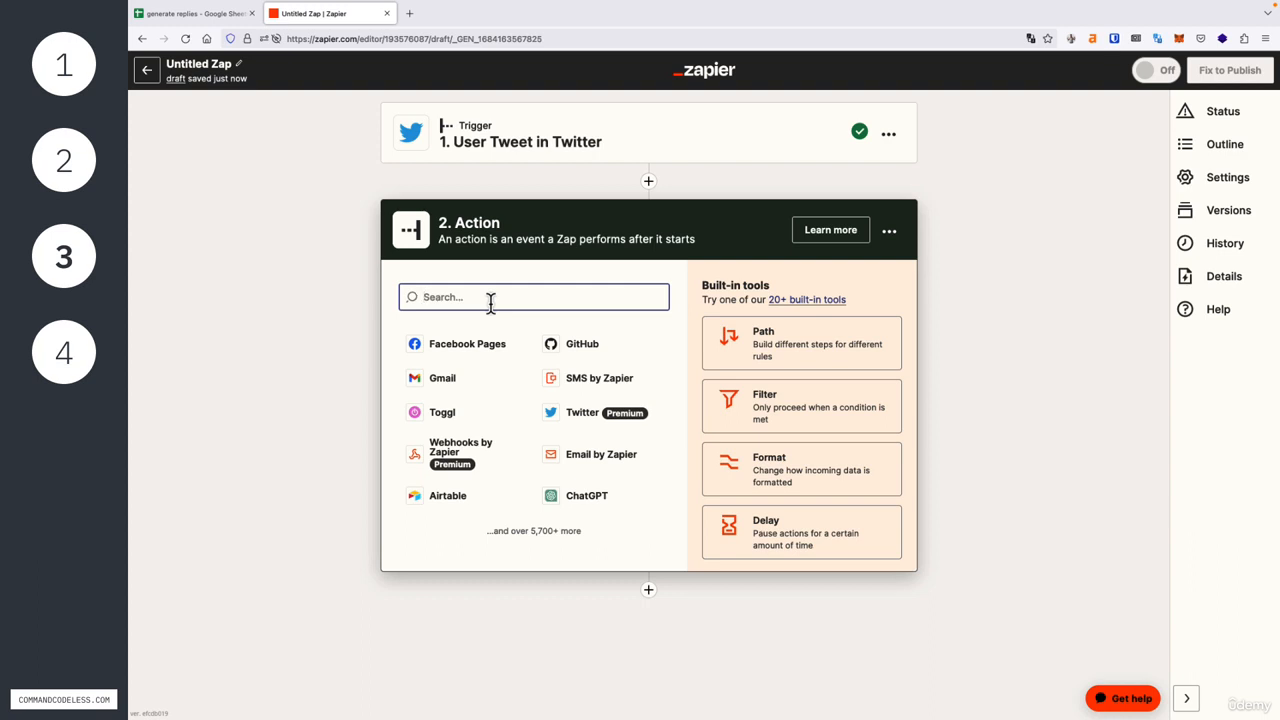
type("google sheets")
left_click(498, 352)
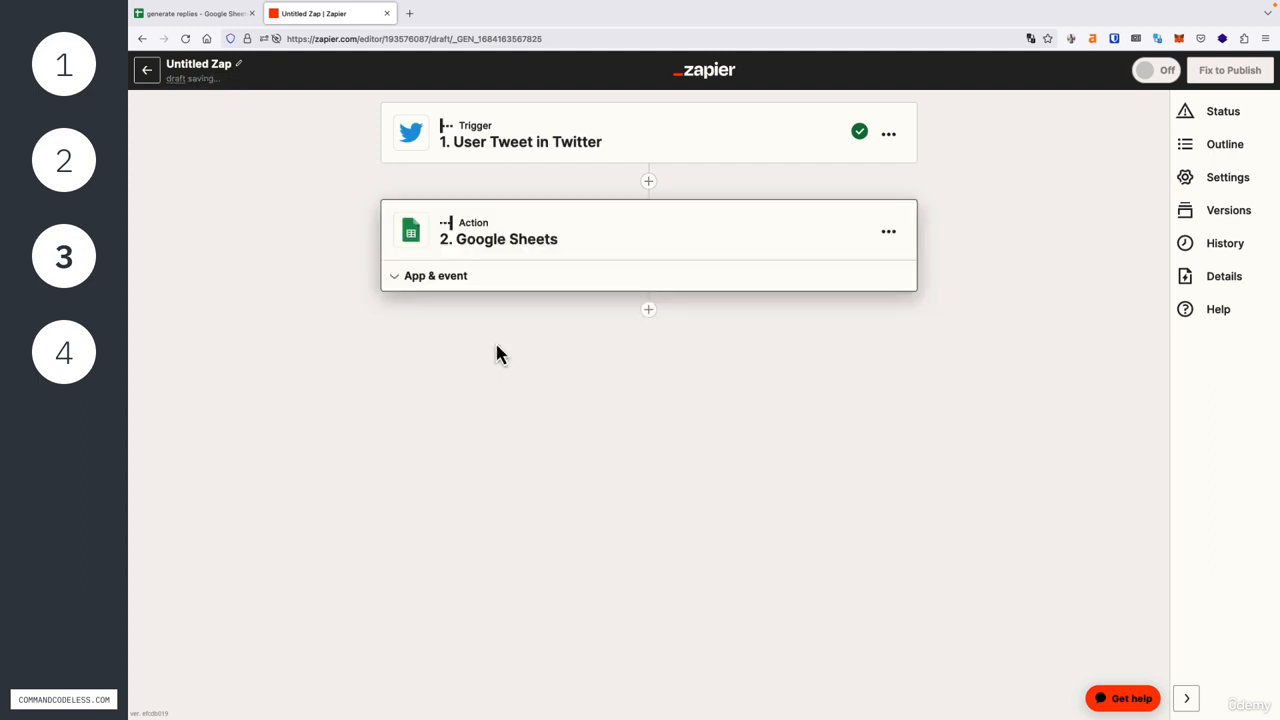
left_click(508, 386)
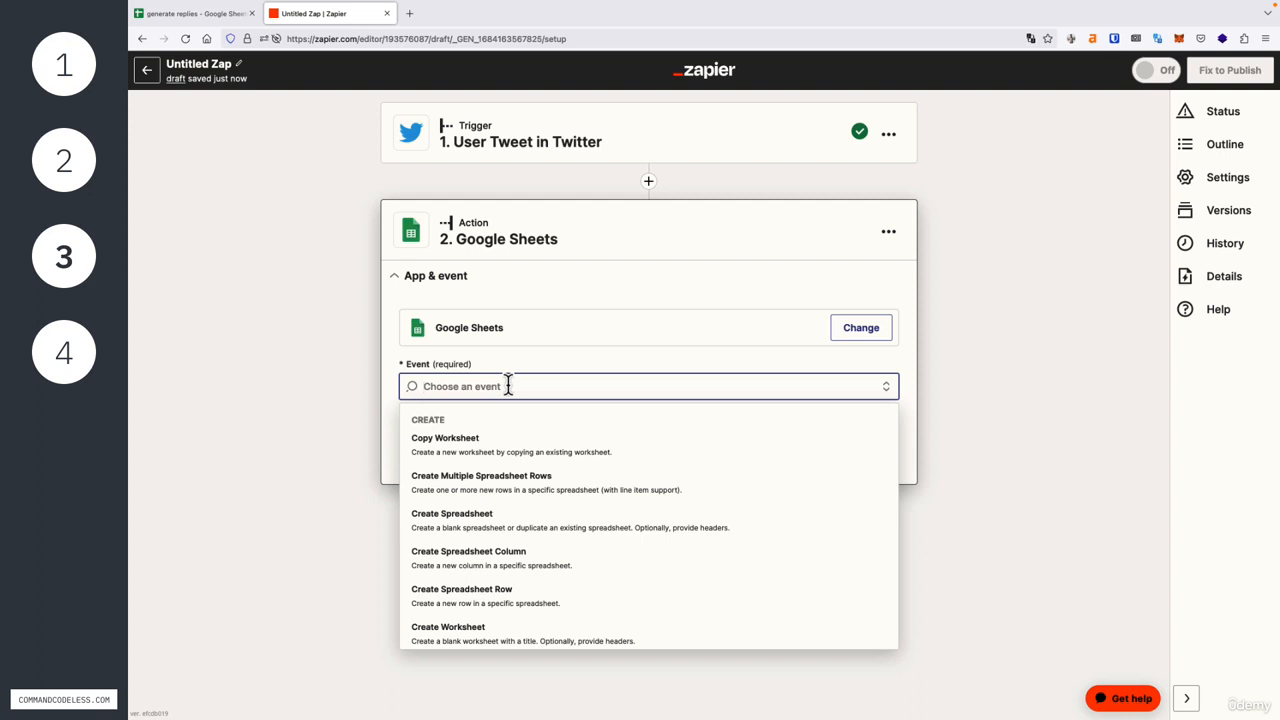
left_click(494, 613)
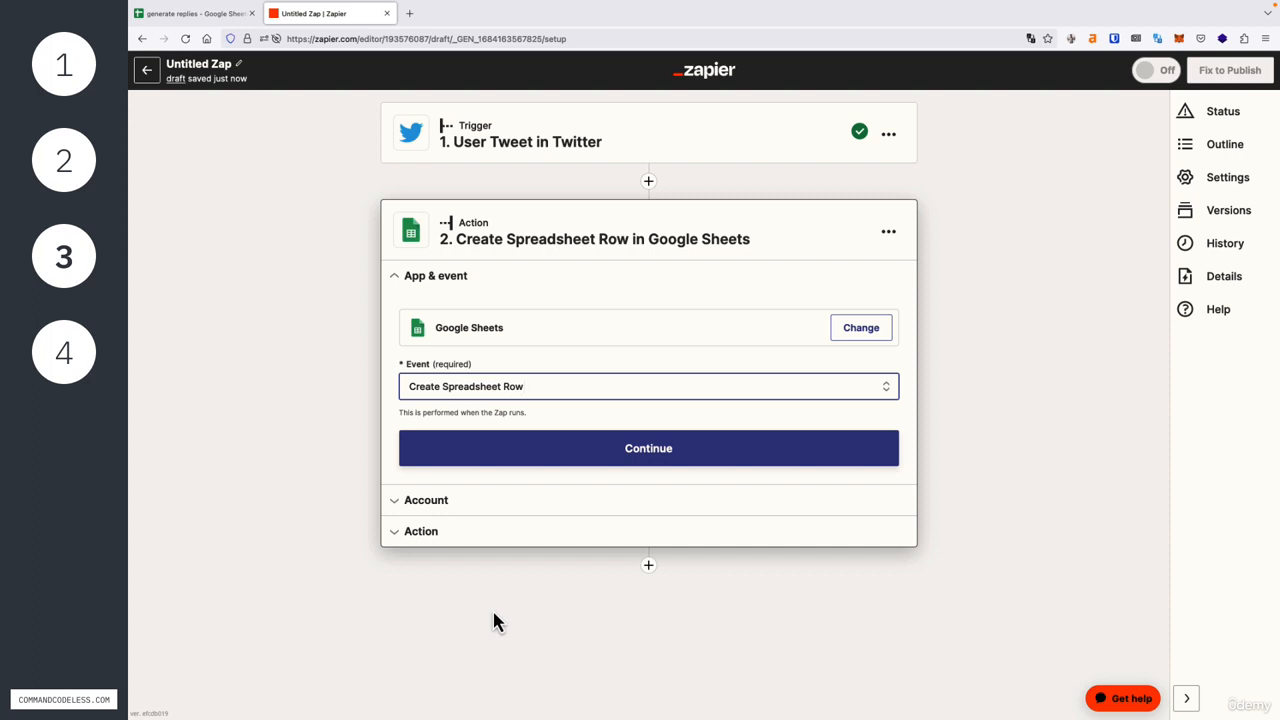
left_click(546, 460)
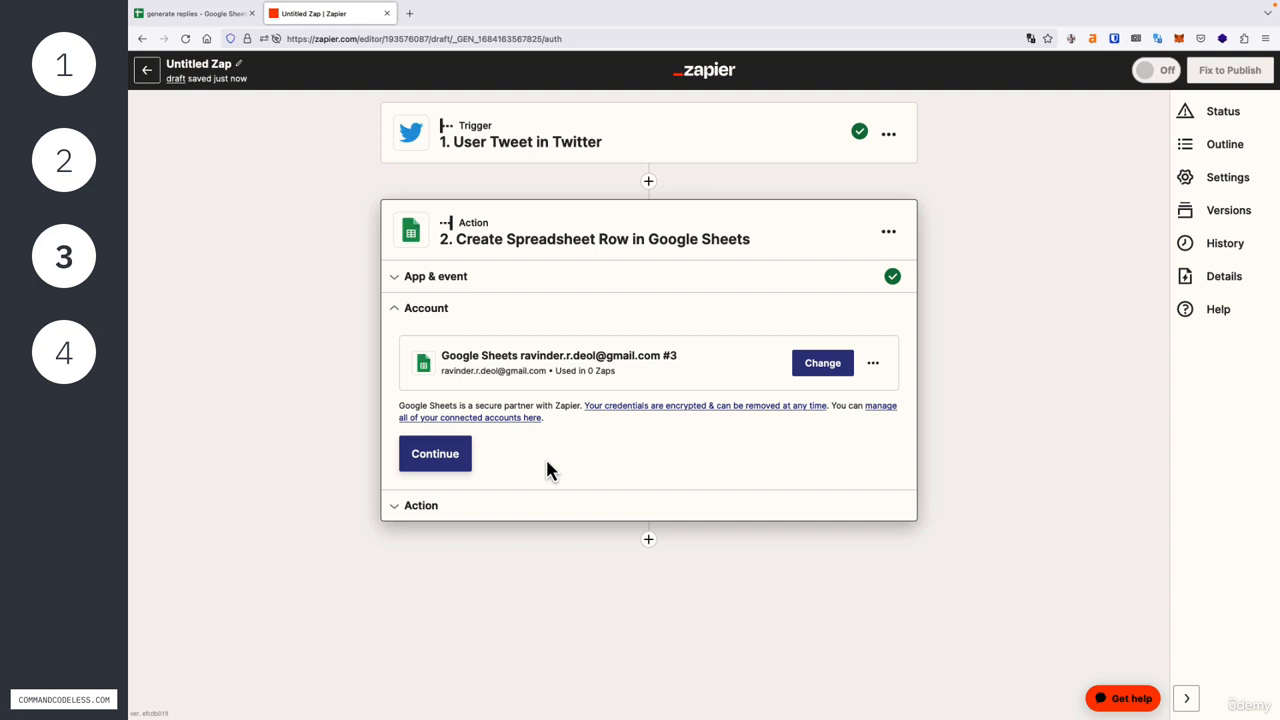
left_click(455, 460)
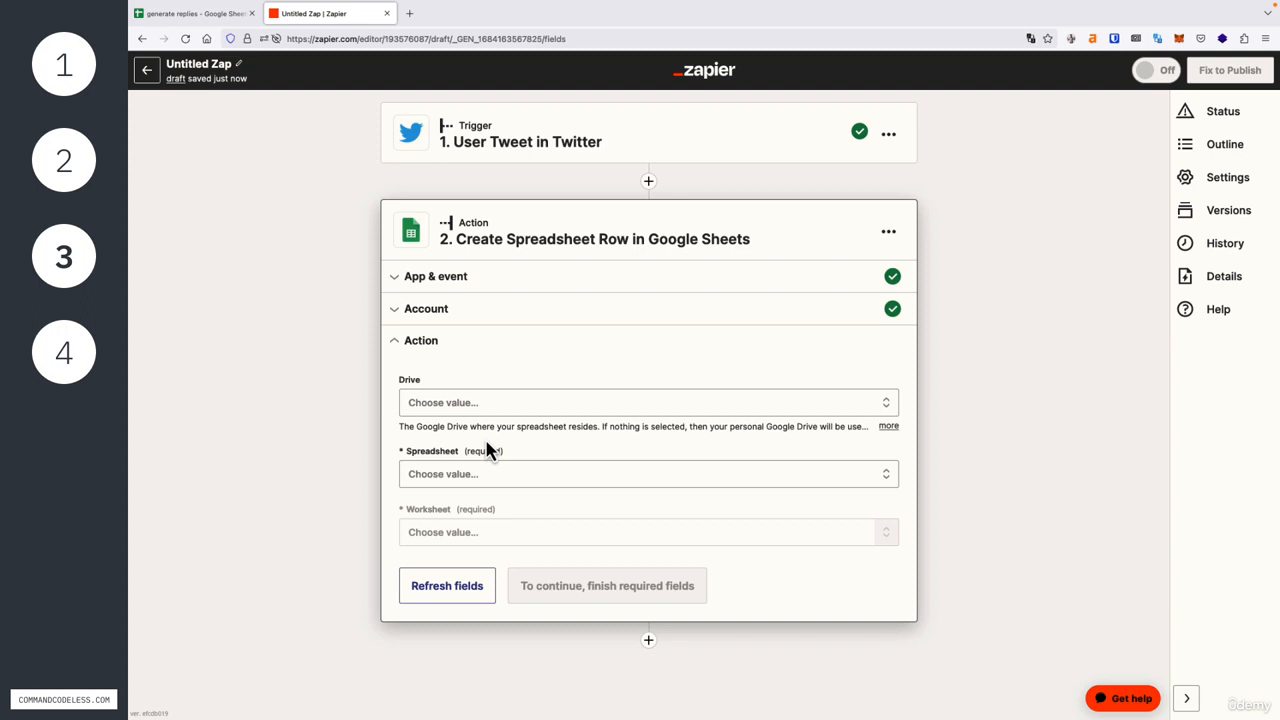
Set the new row's destination to the tweets worksheet of the generate replies spreadsheet in My Google Drive.
left_click(480, 410)
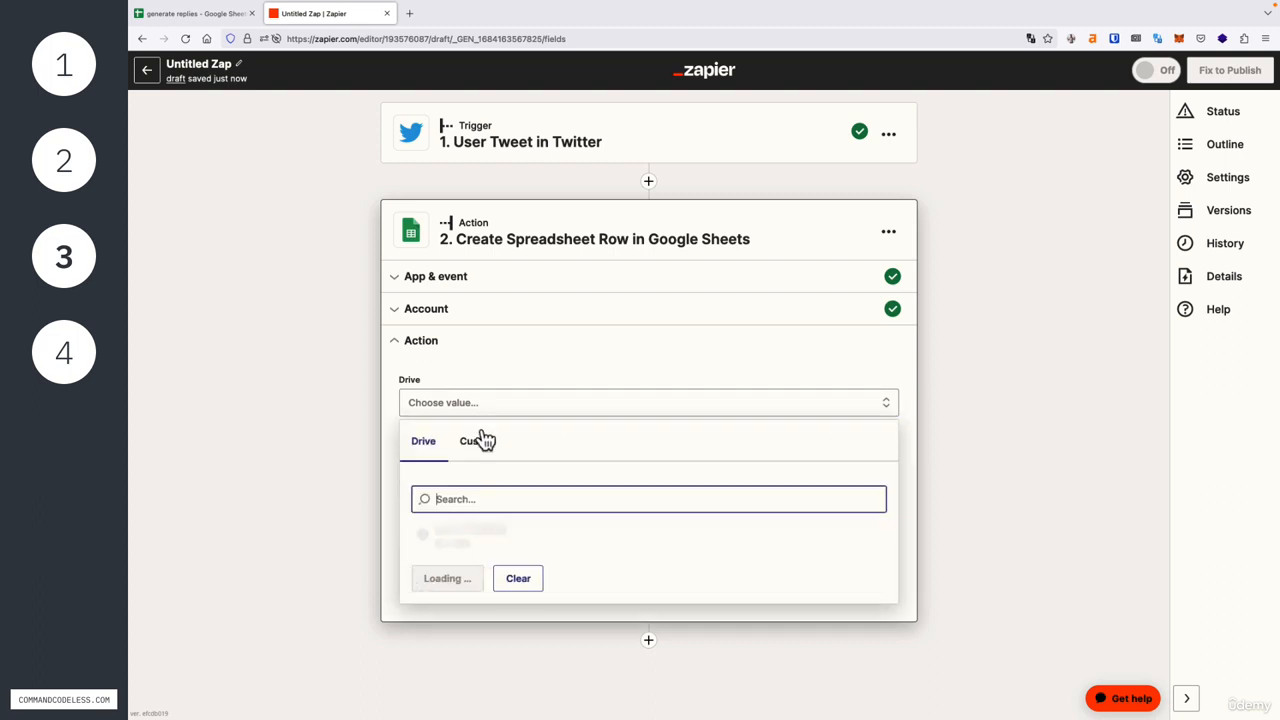
left_click(476, 541)
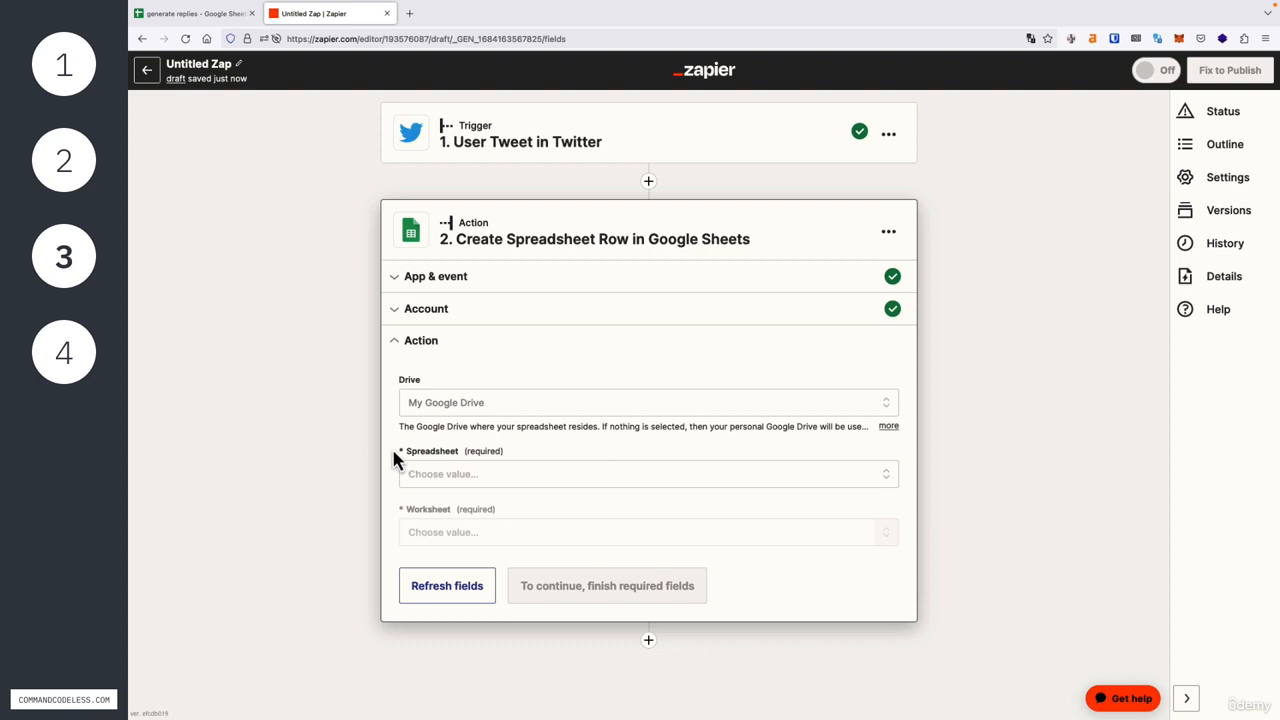
left_click(475, 478)
type("generate")
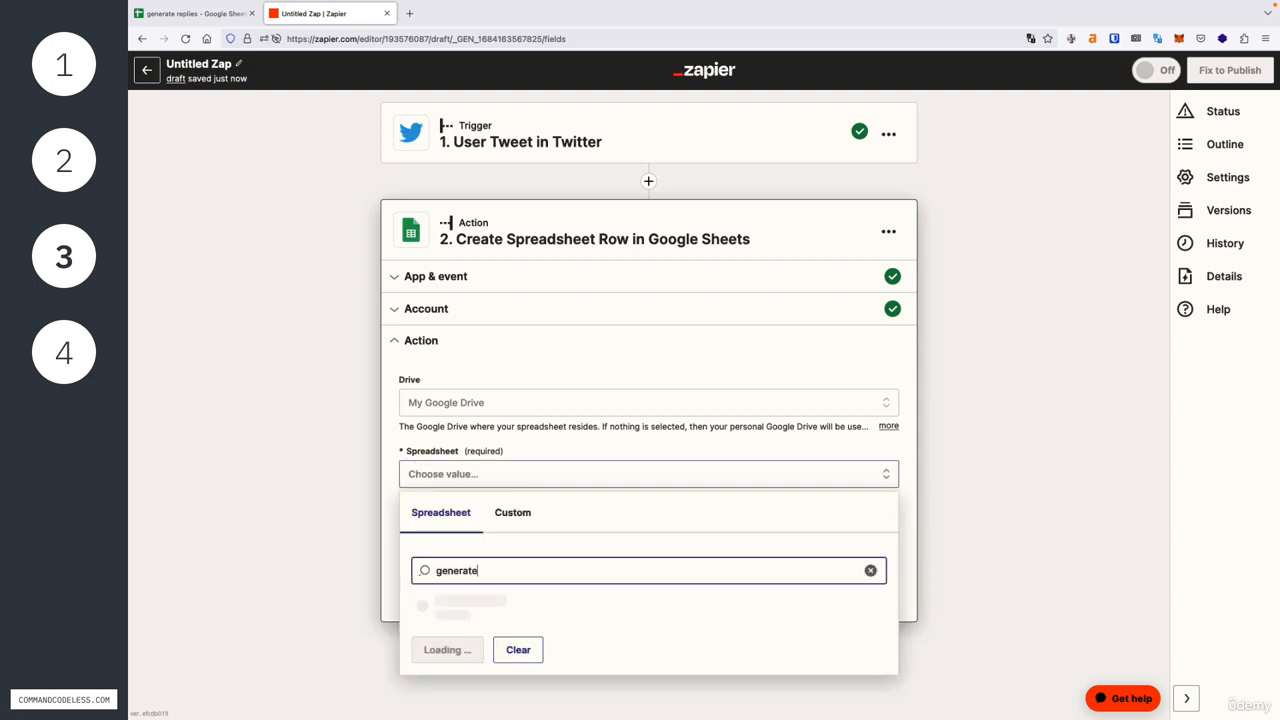
type(" replies")
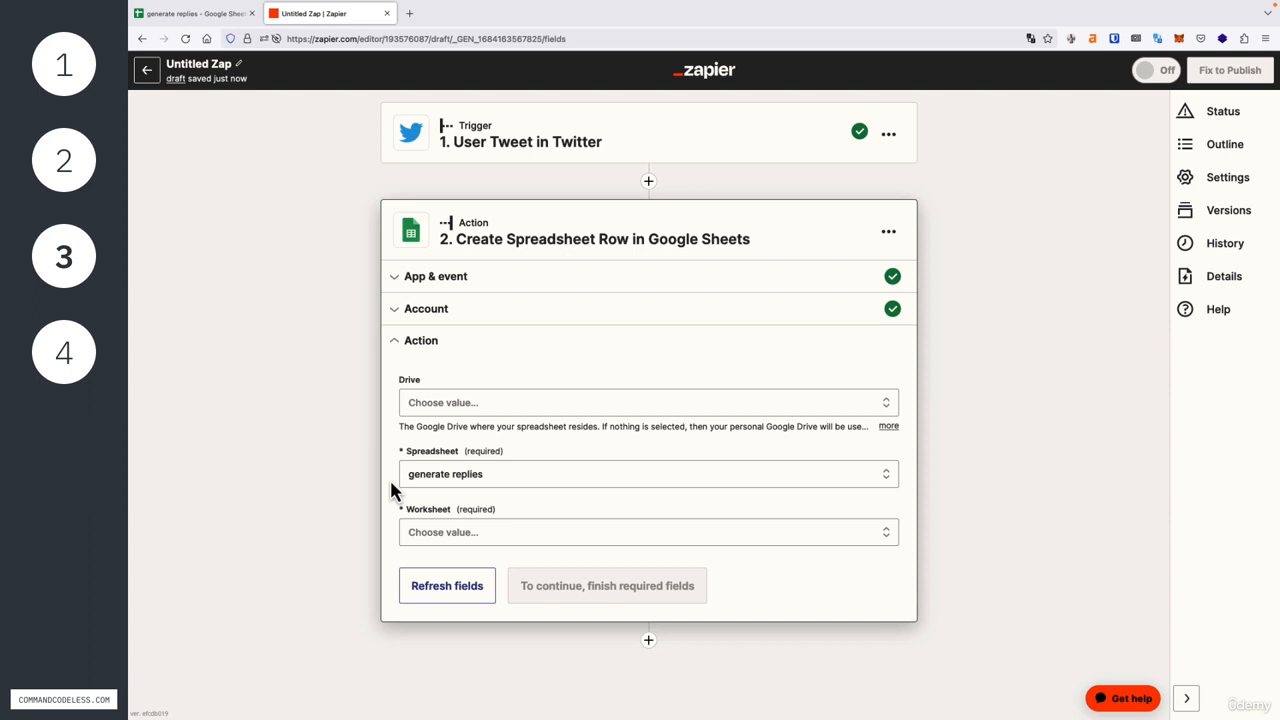
left_click(465, 540)
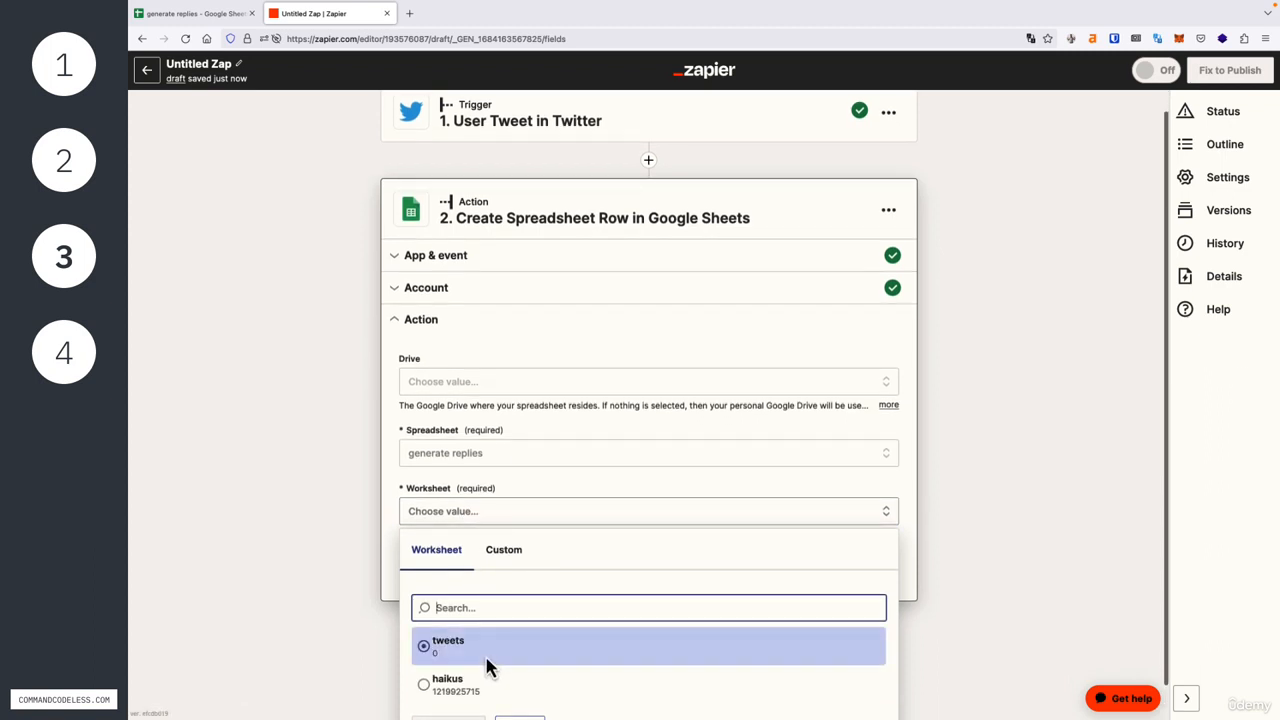
left_click(488, 655)
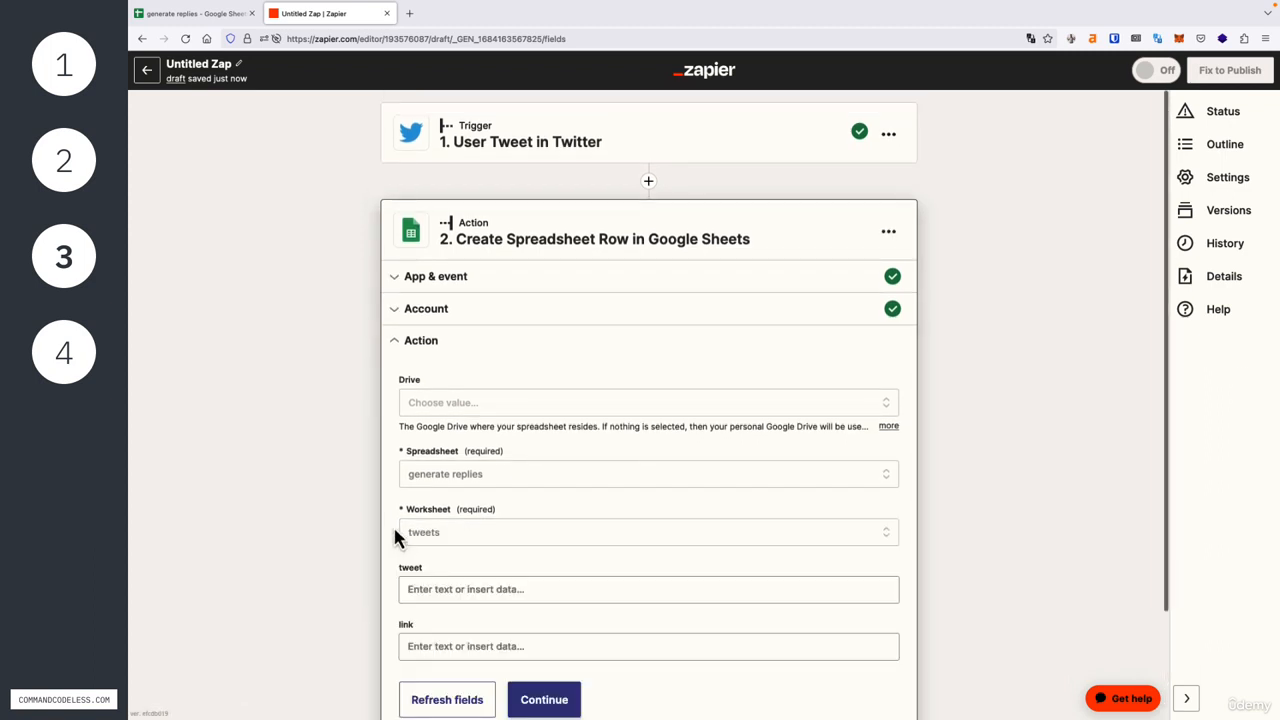
scroll(394, 532, "down", 2)
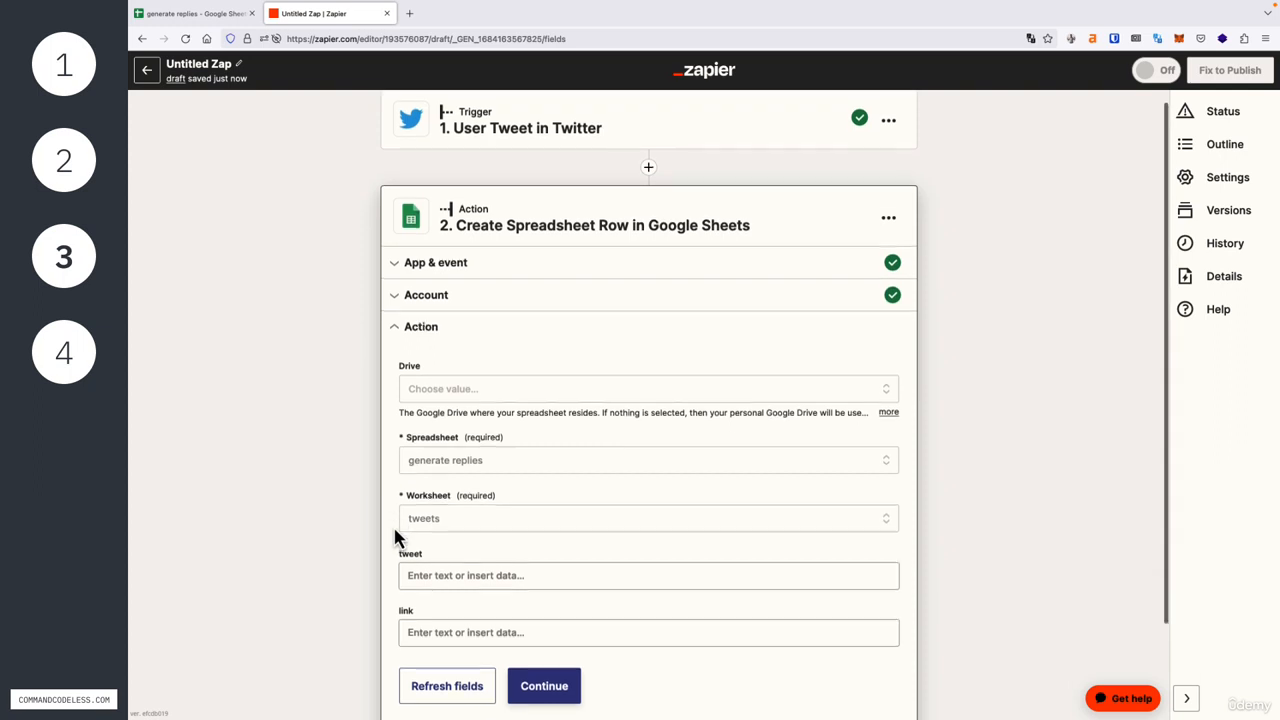
Map the tweet column of the new row to the Text field from the User Tweet trigger.
scroll(394, 538, "down", 1)
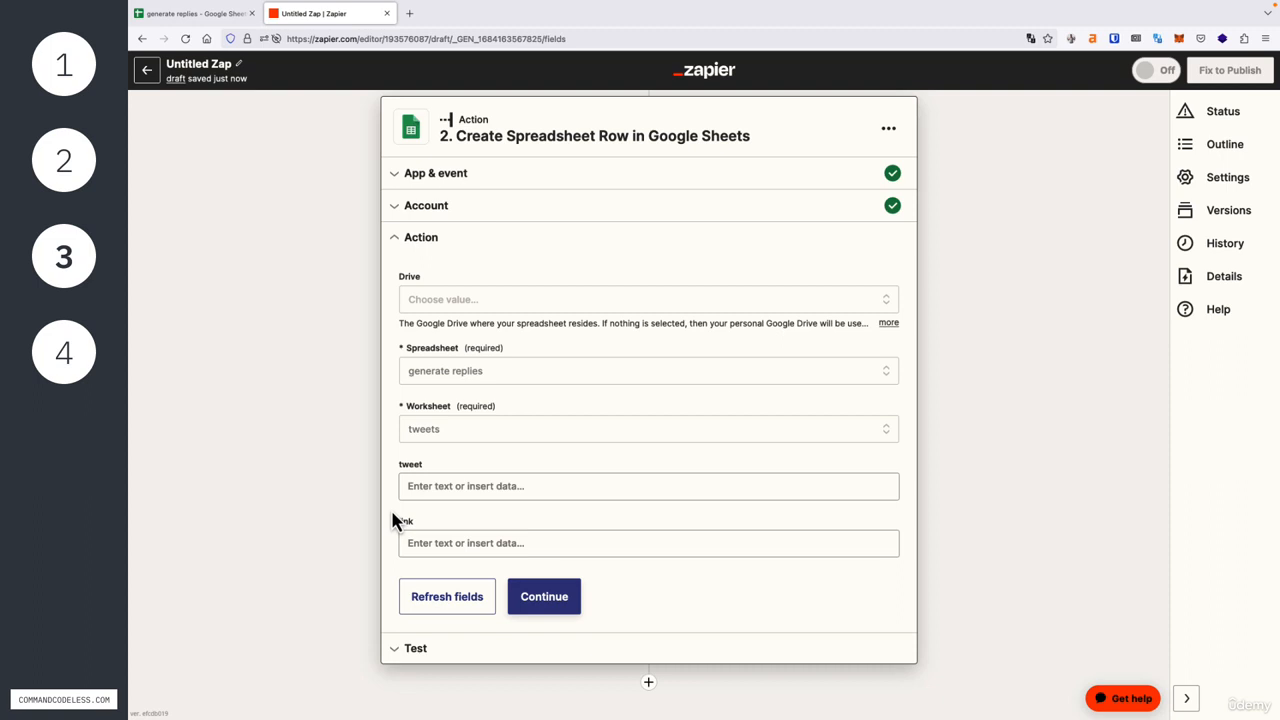
scroll(396, 438, "down", 1)
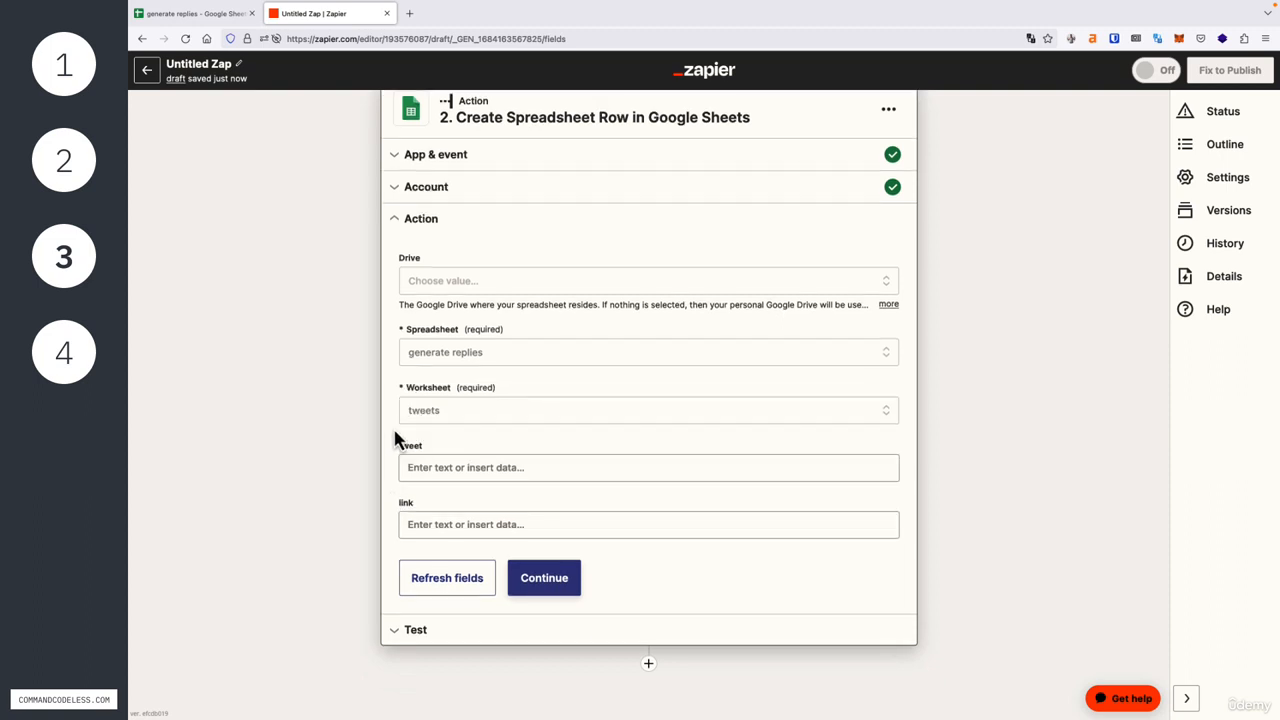
left_click(426, 467)
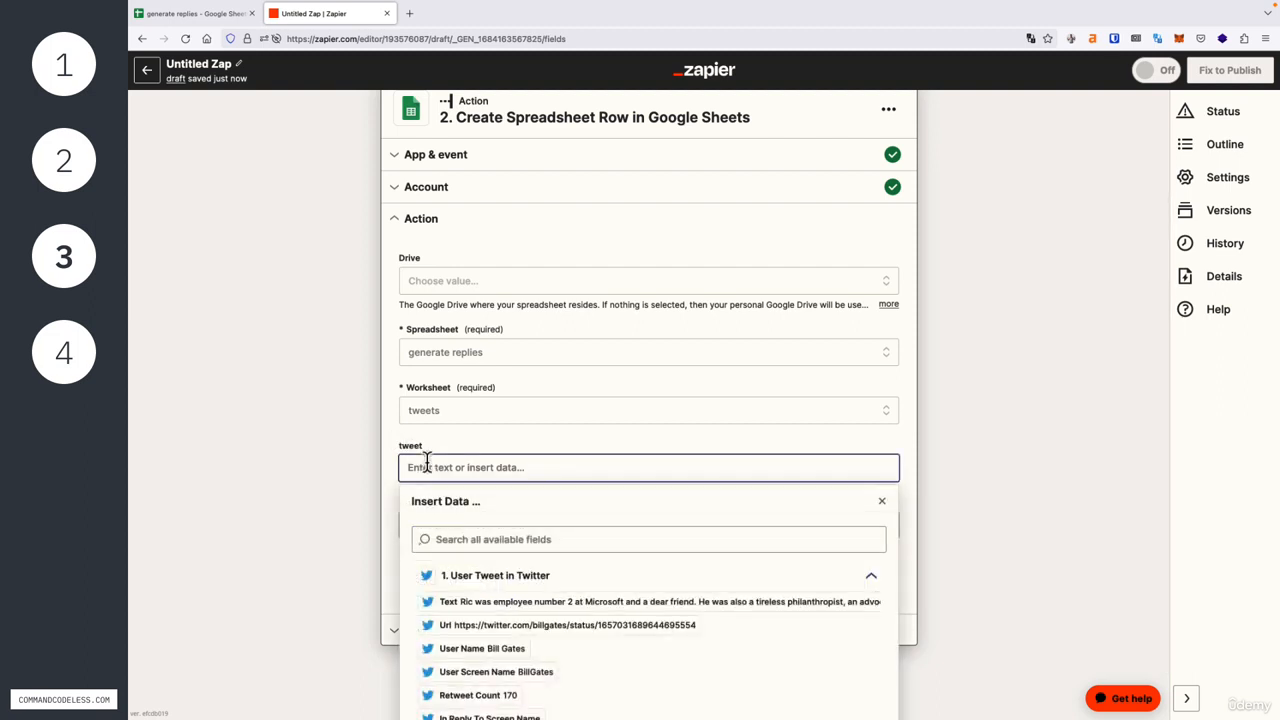
scroll(563, 522, "down", 3)
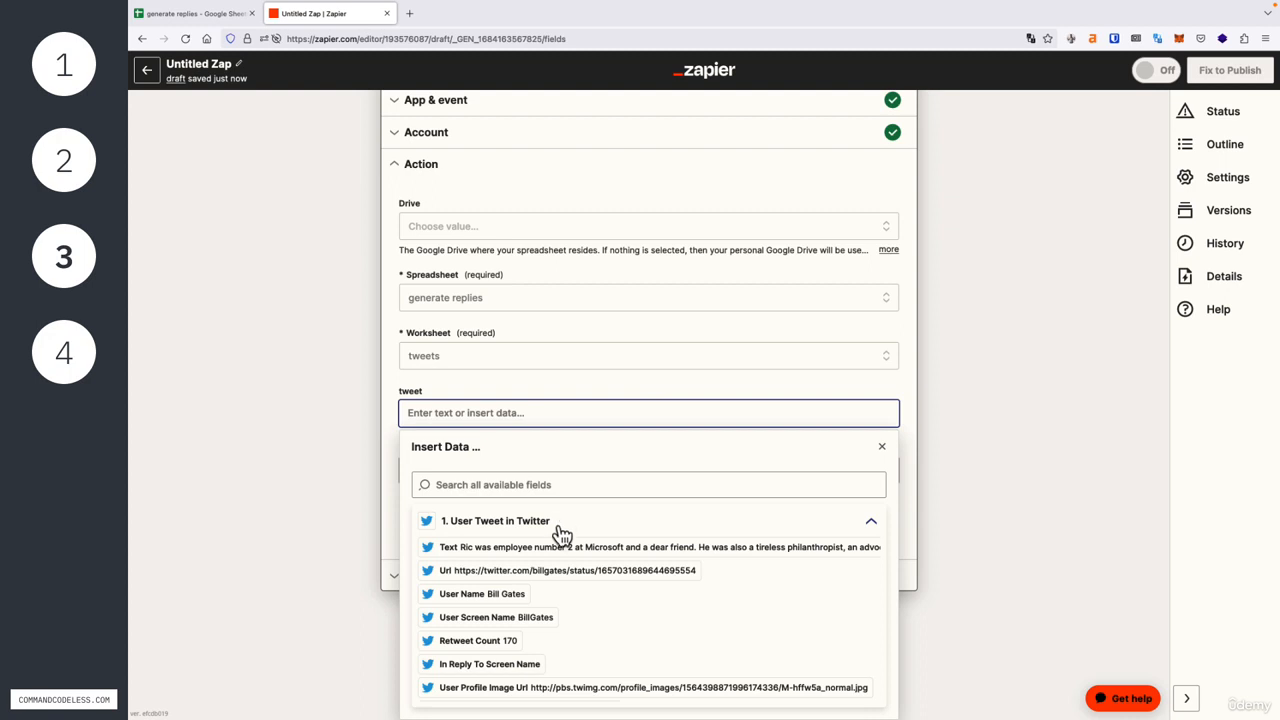
left_click(507, 558)
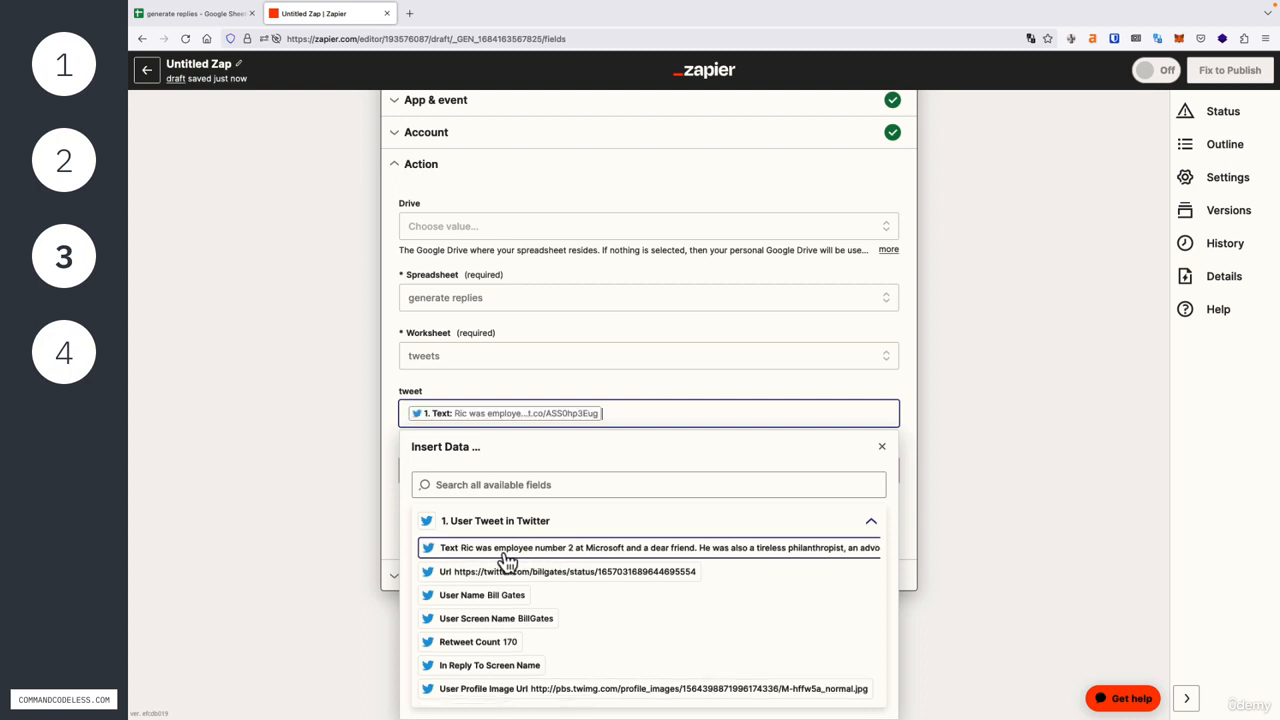
left_click(389, 438)
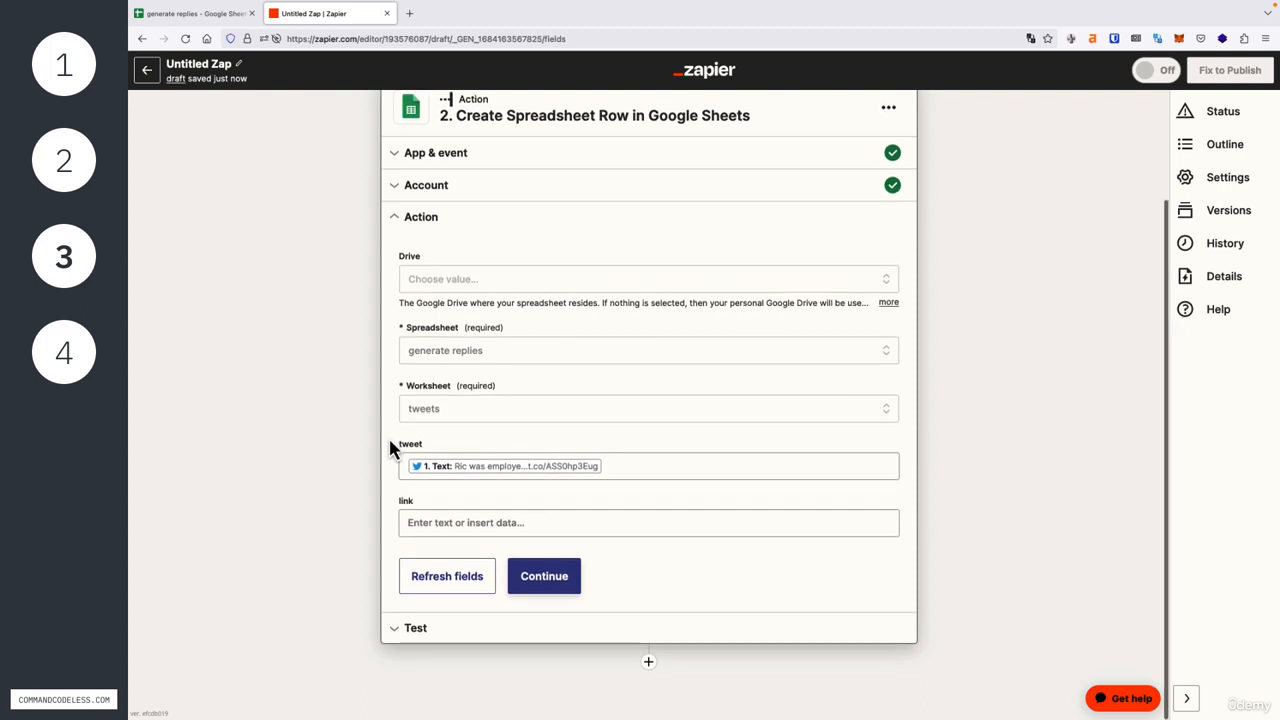
Map the link column of the new row to the Url field from the User Tweet trigger.
left_click(509, 535)
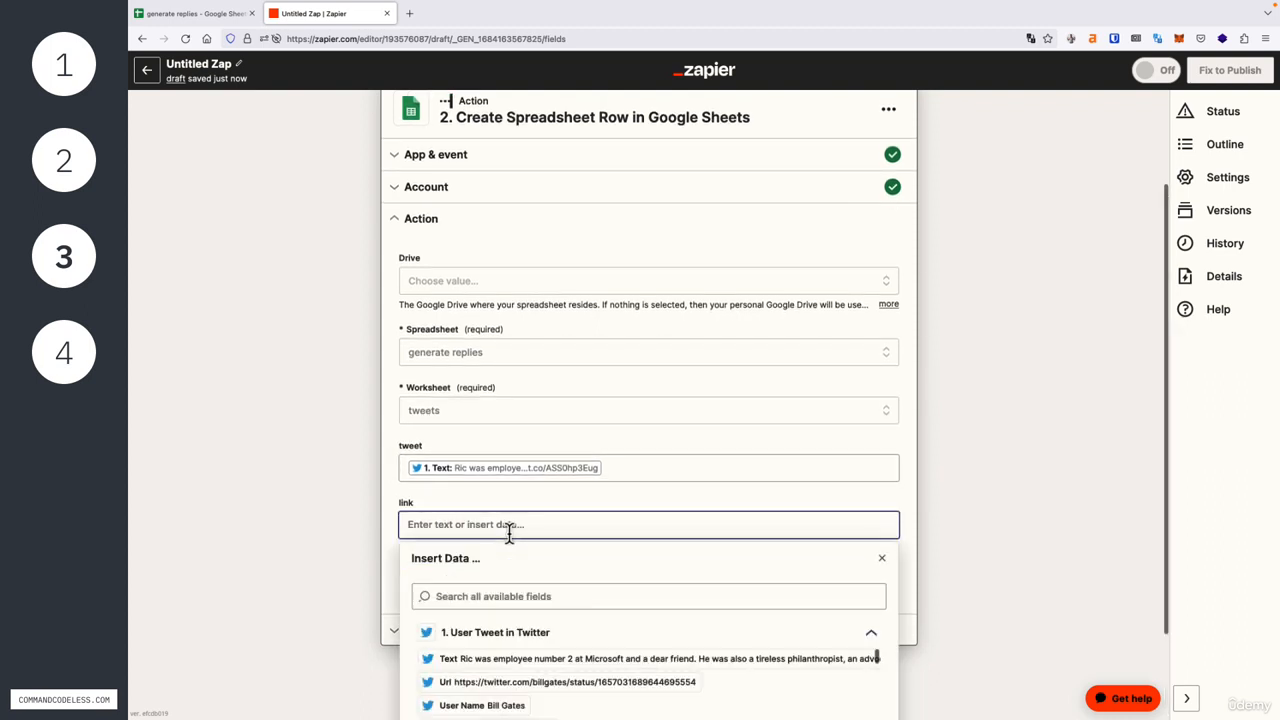
scroll(509, 535, "down", 2)
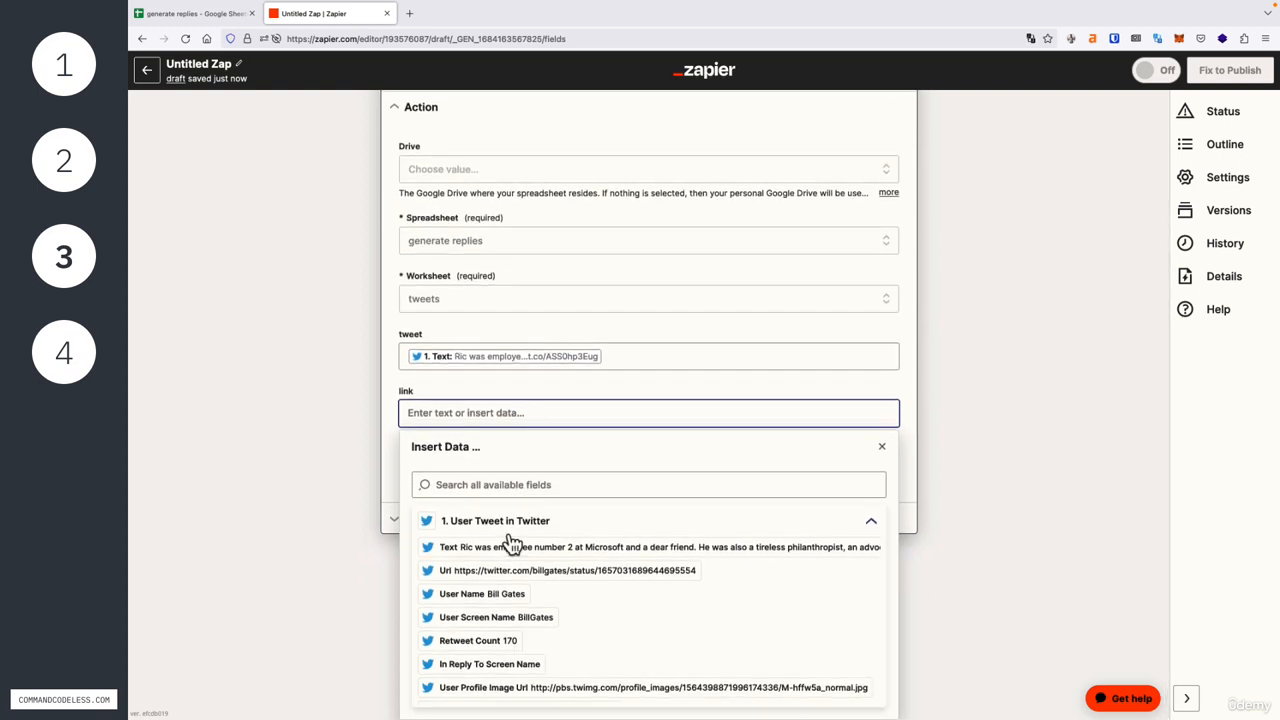
left_click(533, 592)
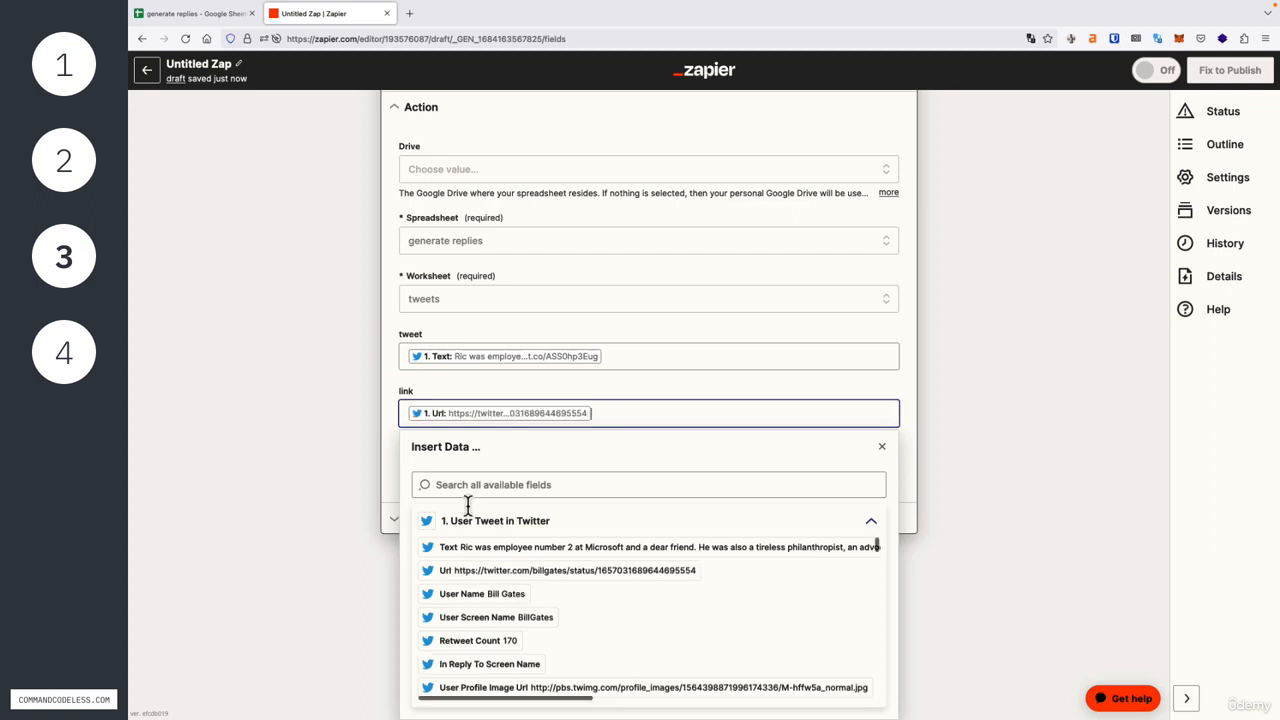
left_click_drag(383, 446, 390, 447)
left_click(390, 447)
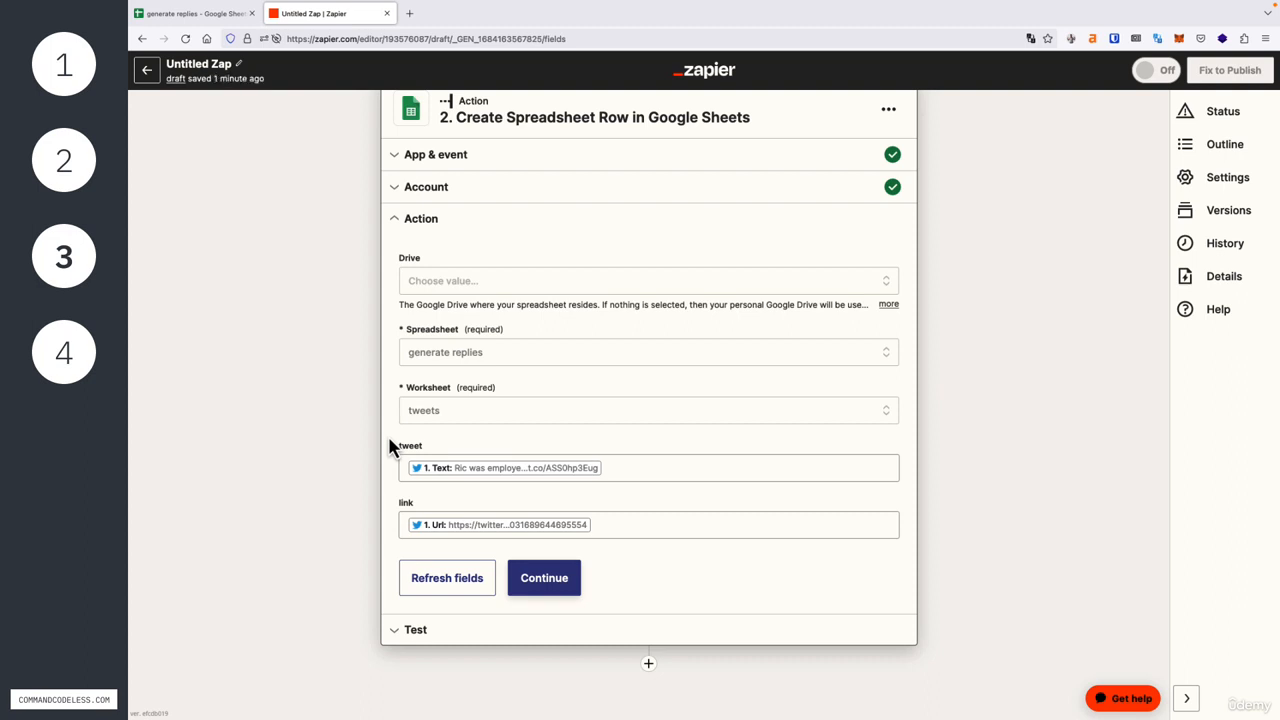
Check the Text and Url mappings in the tweet and link fields, and continue to the action's test.
left_click(445, 474)
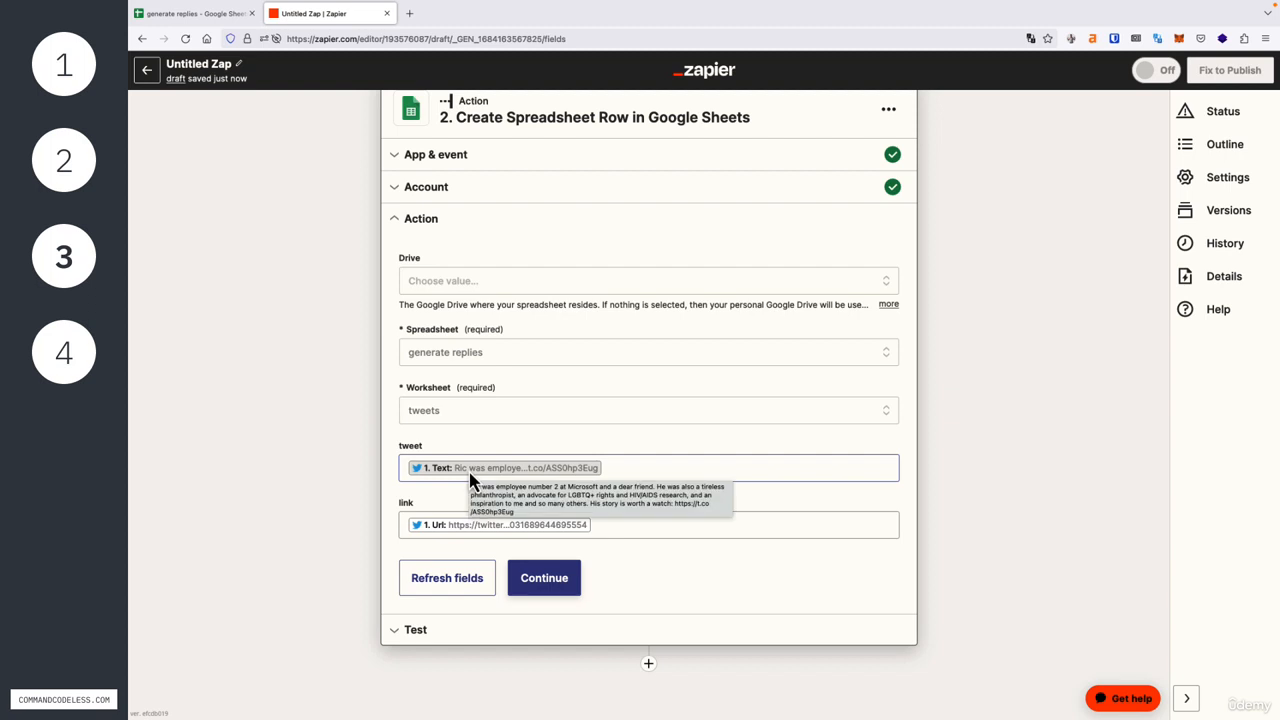
left_click(436, 532)
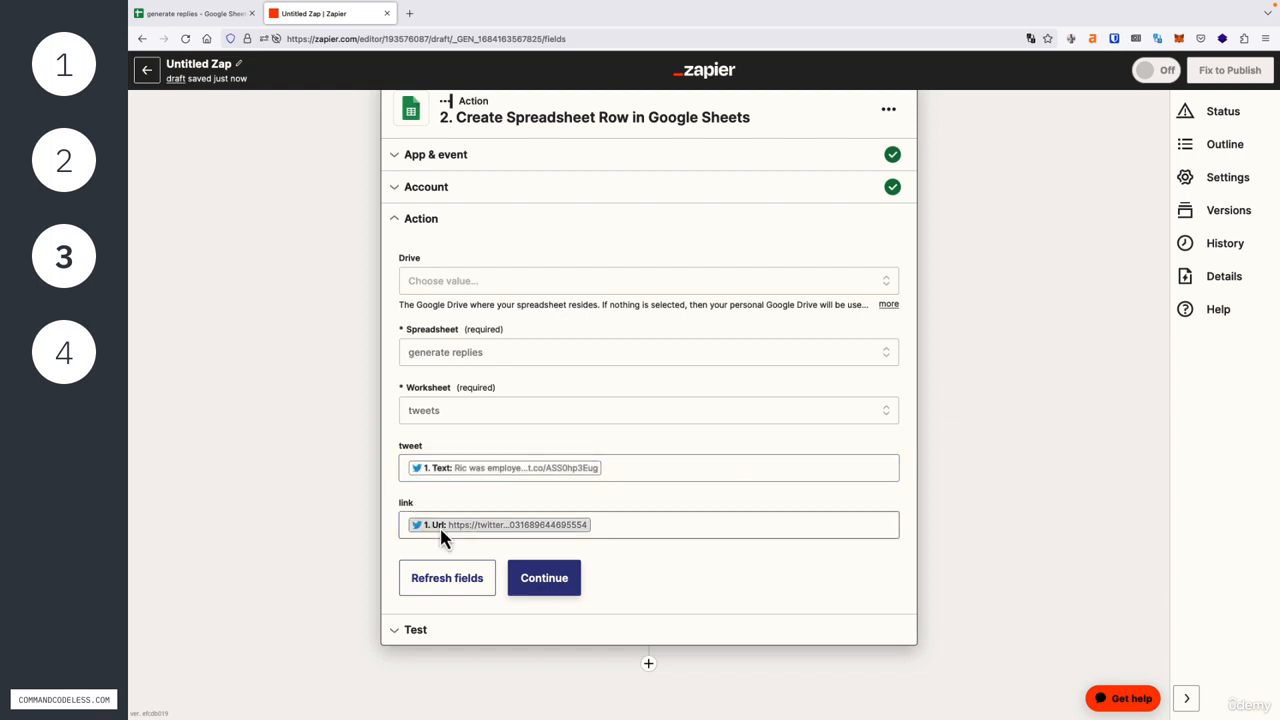
left_click(443, 474)
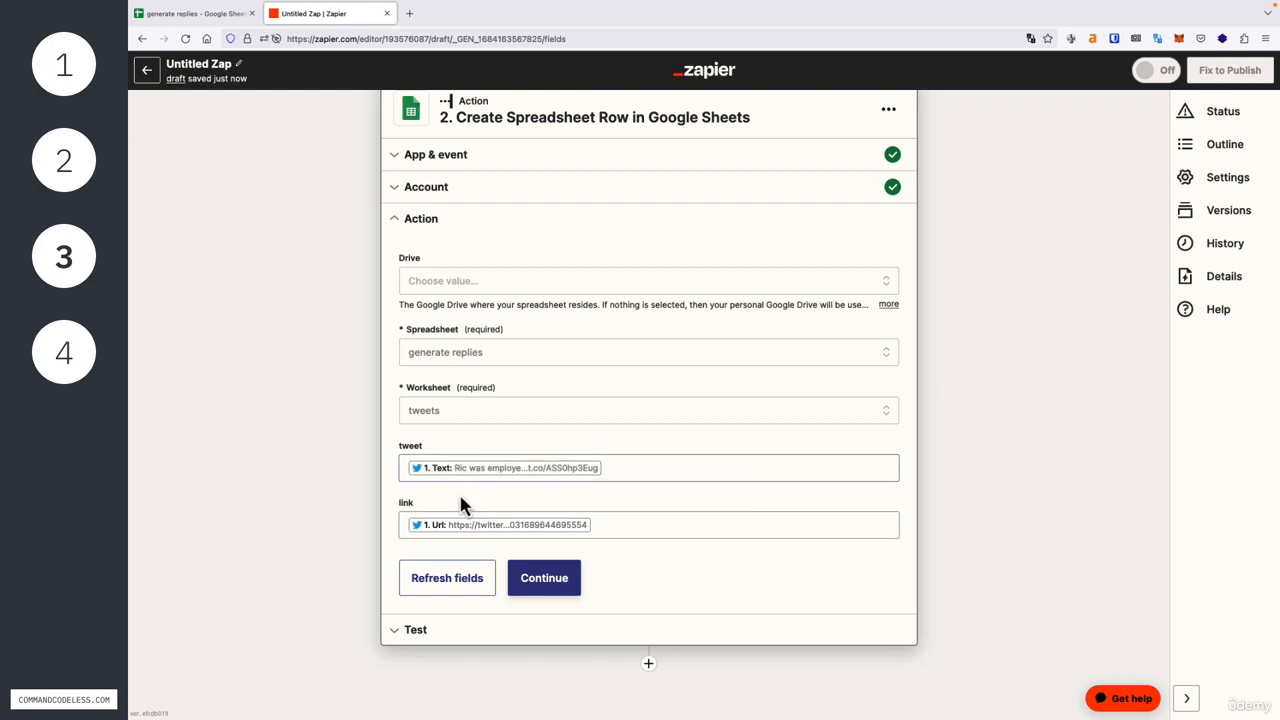
left_click(459, 498)
left_click(544, 570)
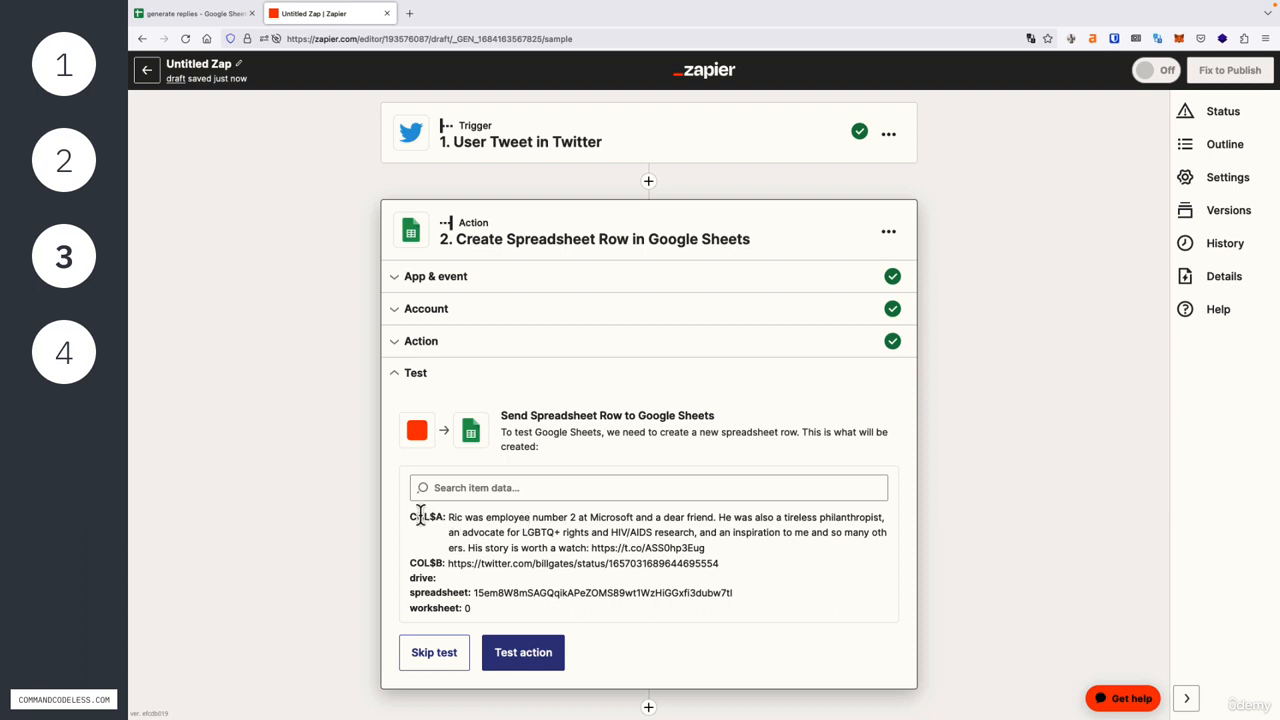
Review the column A and column B data prepared for the row, and run the test that sends it to Google Sheets.
left_click_drag(412, 517, 711, 558)
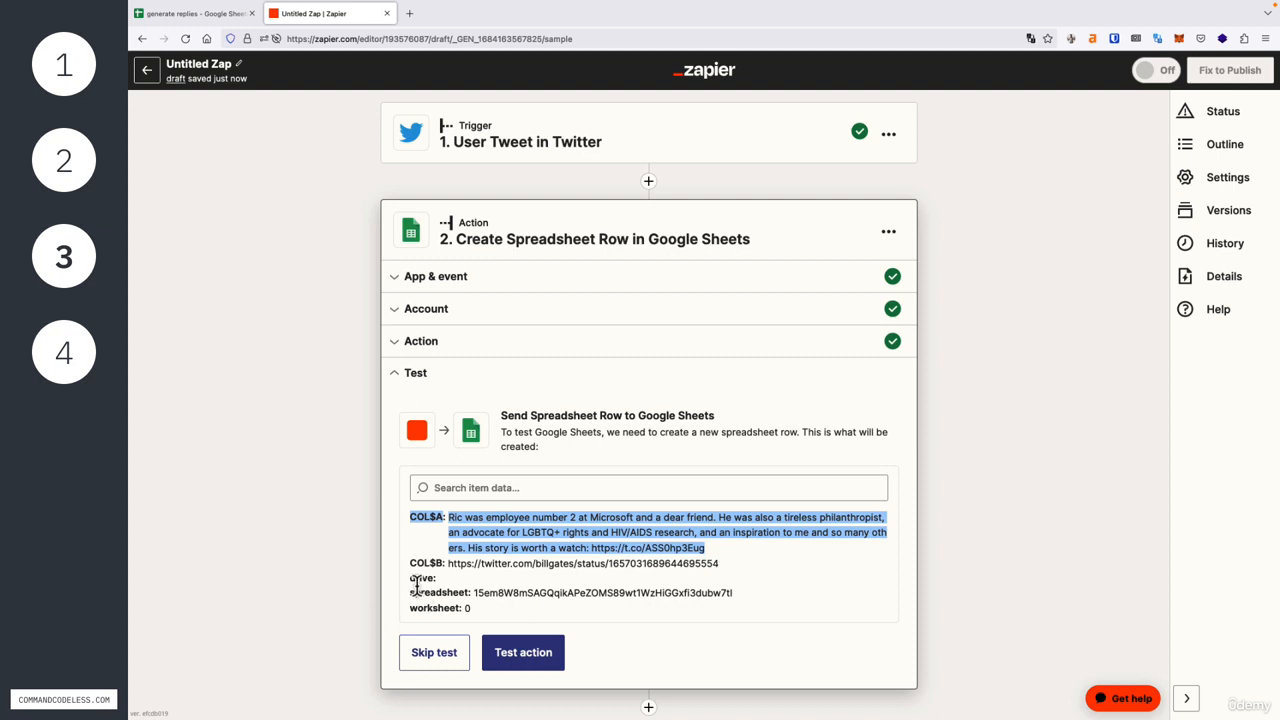
left_click_drag(410, 563, 722, 572)
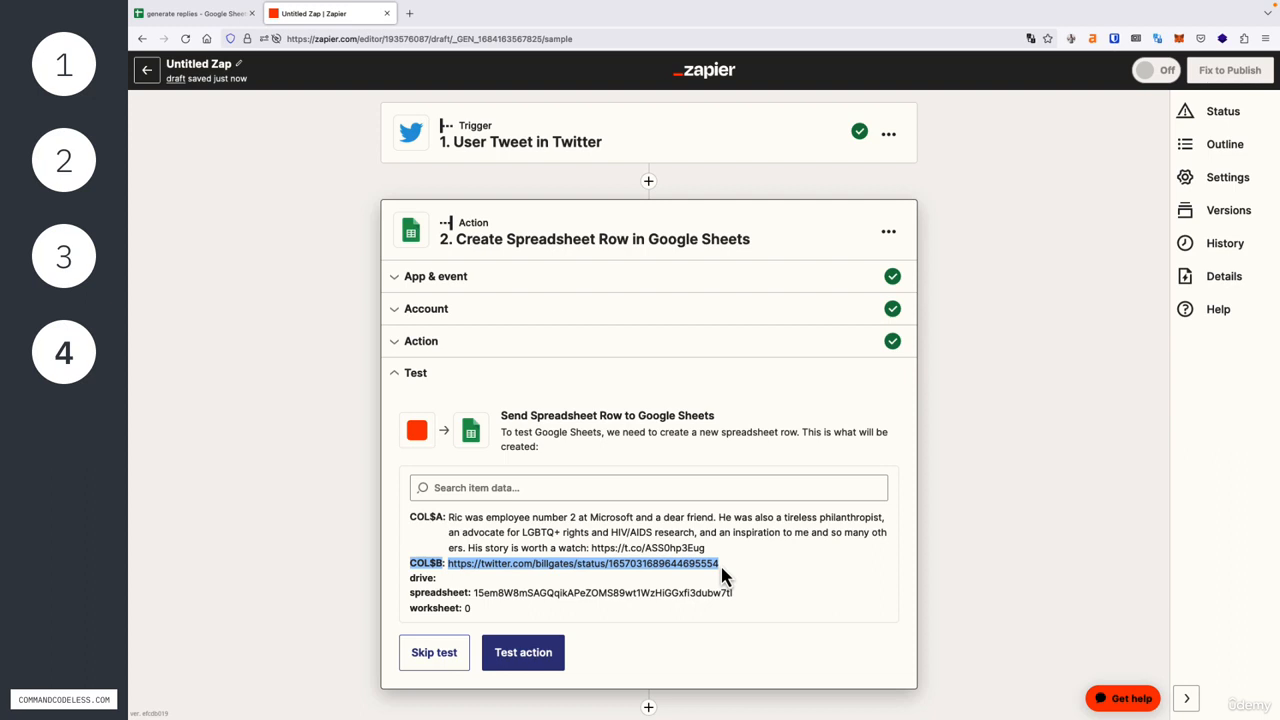
left_click(721, 568)
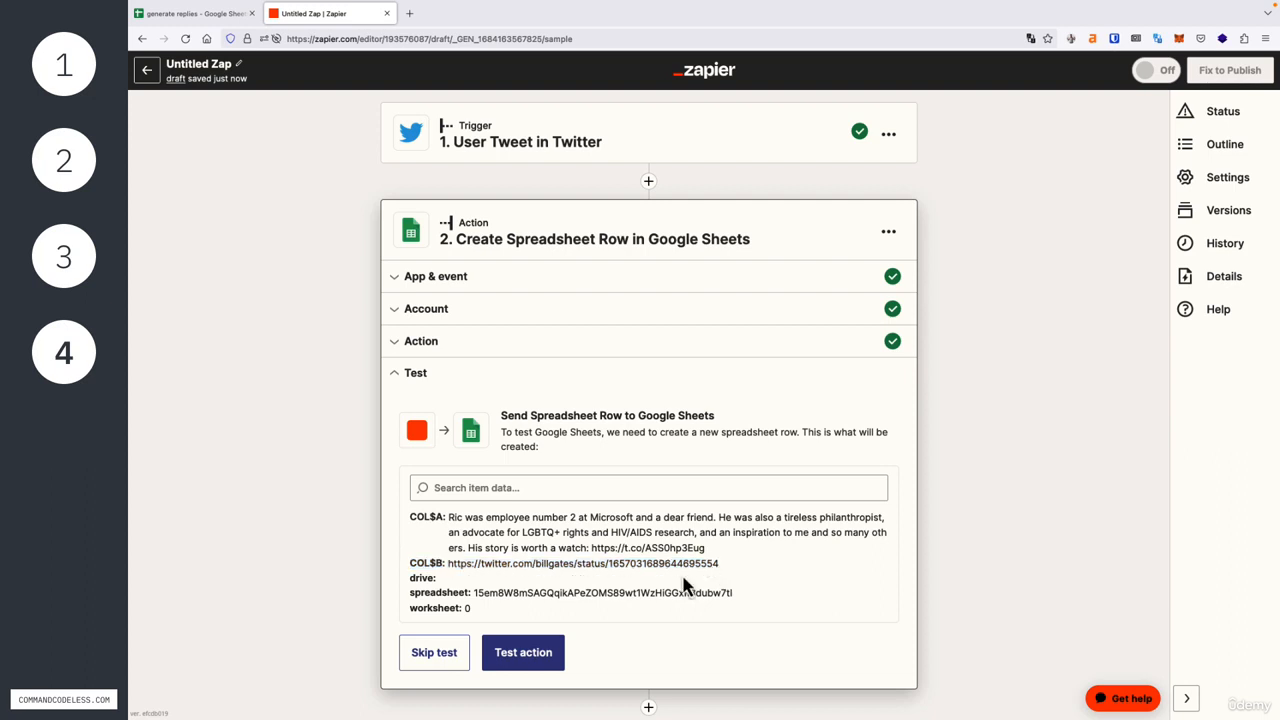
left_click(528, 660)
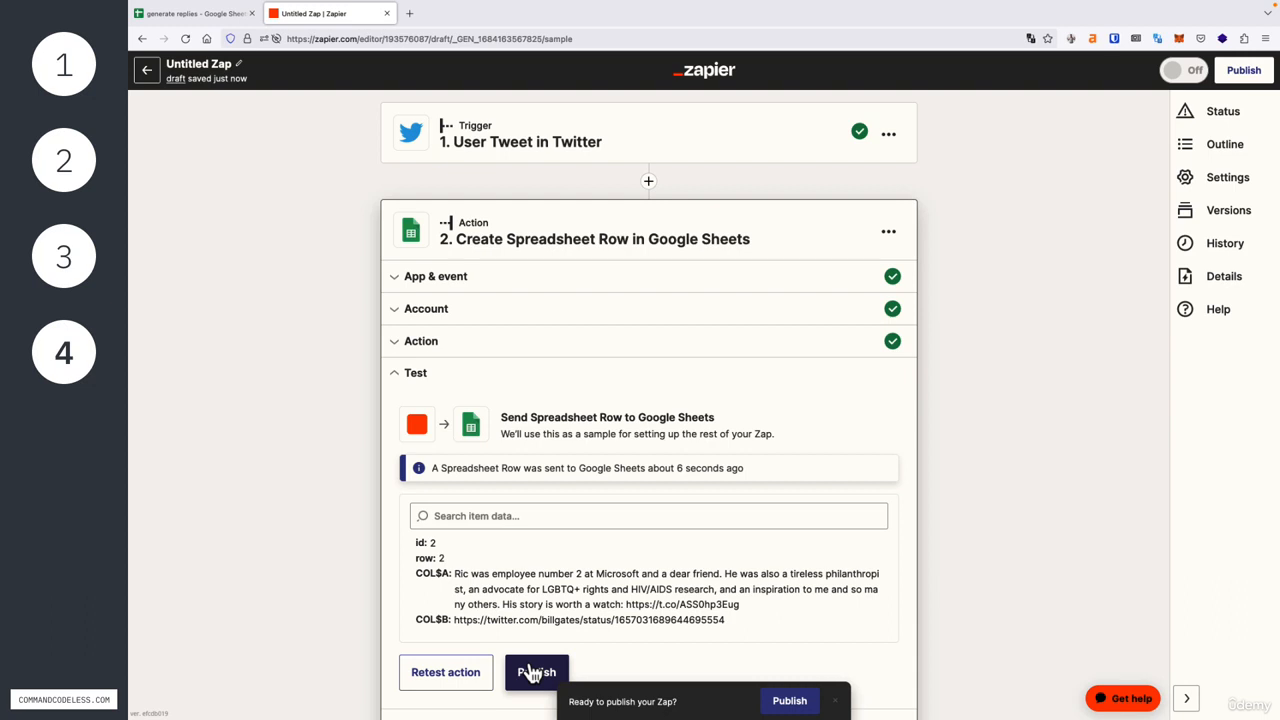
Switch to the generate replies spreadsheet, fit the tweet column's width to its content, and check the new row in A2:B2.
left_click(225, 20)
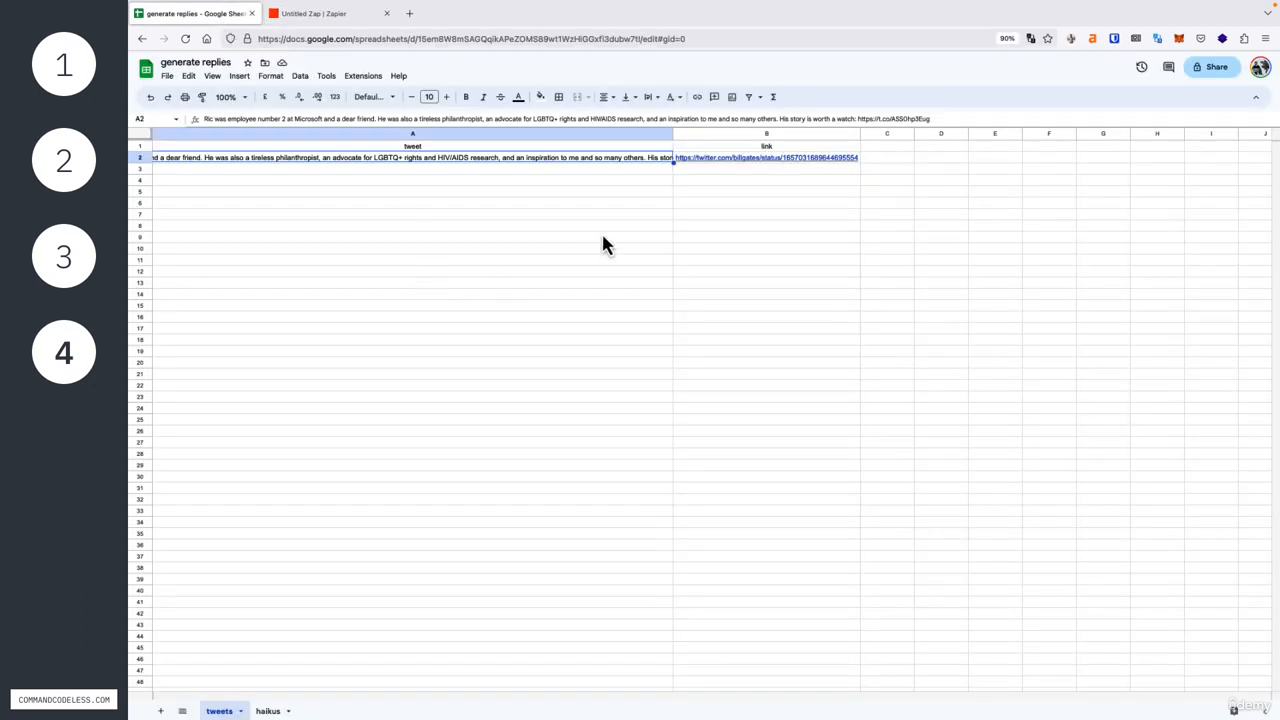
double_click(673, 137)
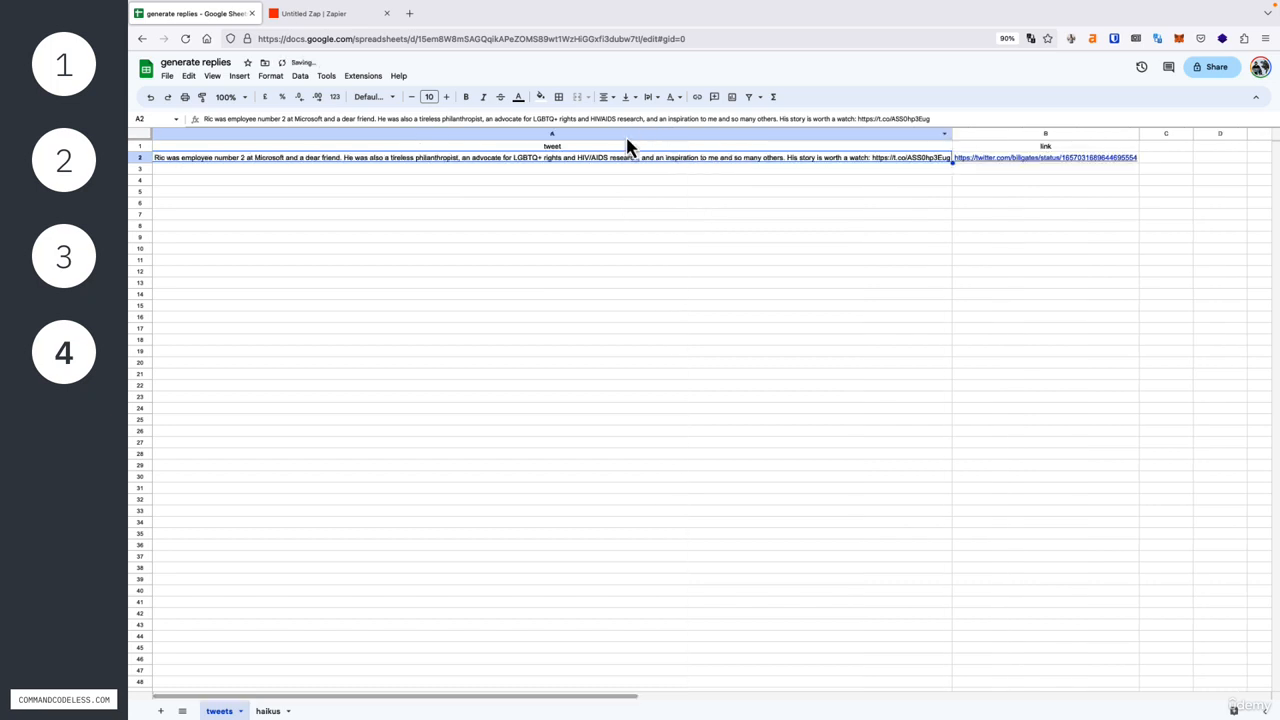
left_click(628, 137)
left_click(1049, 261)
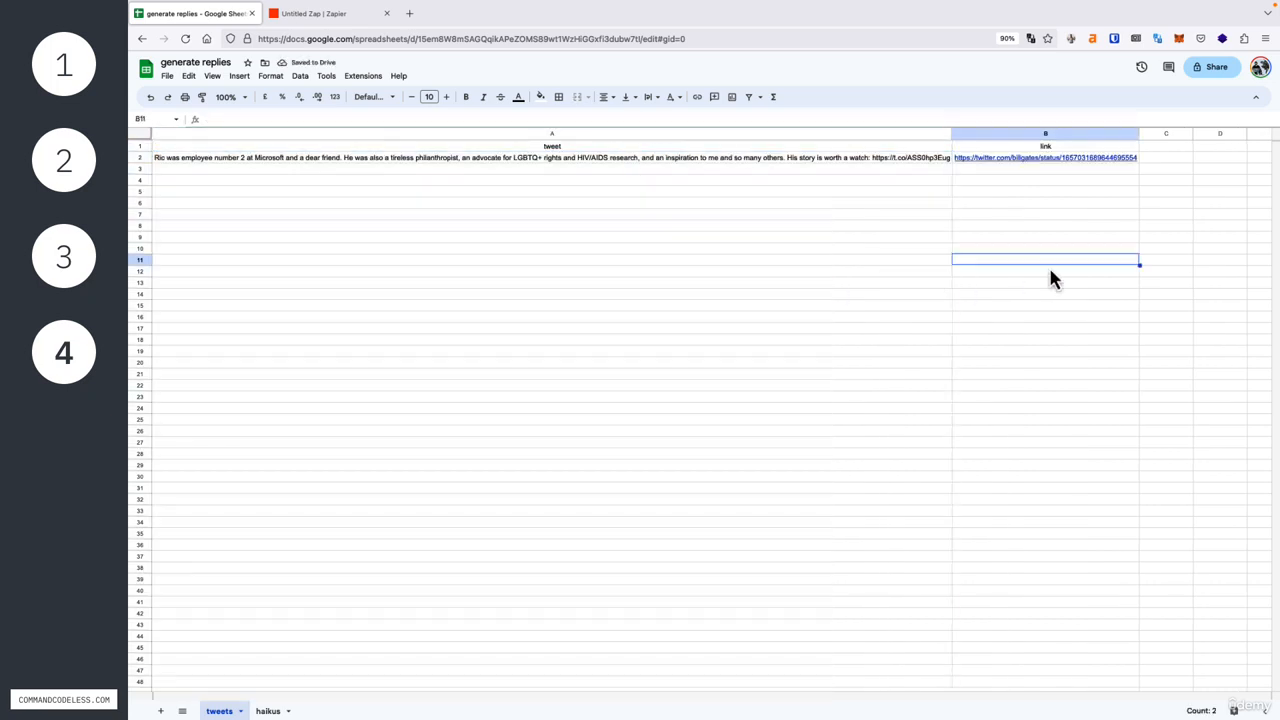
left_click(1091, 137)
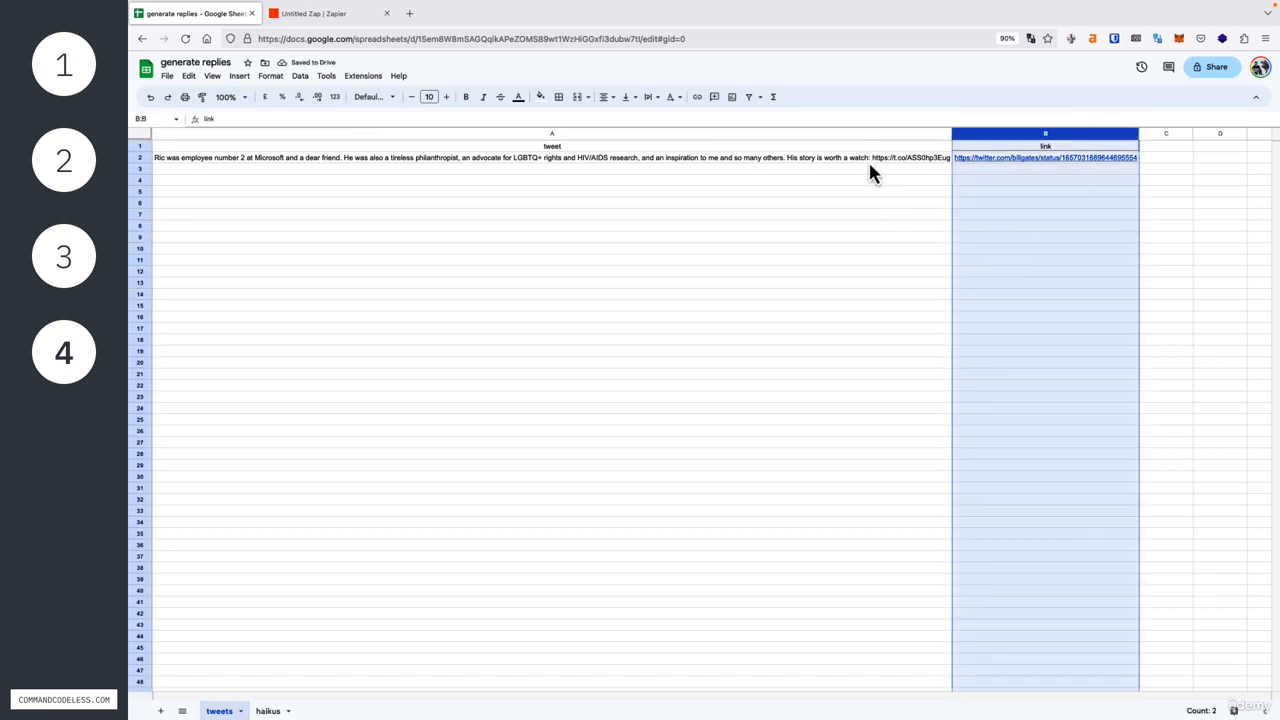
left_click(868, 160)
key("Right")
key("shift+Left")
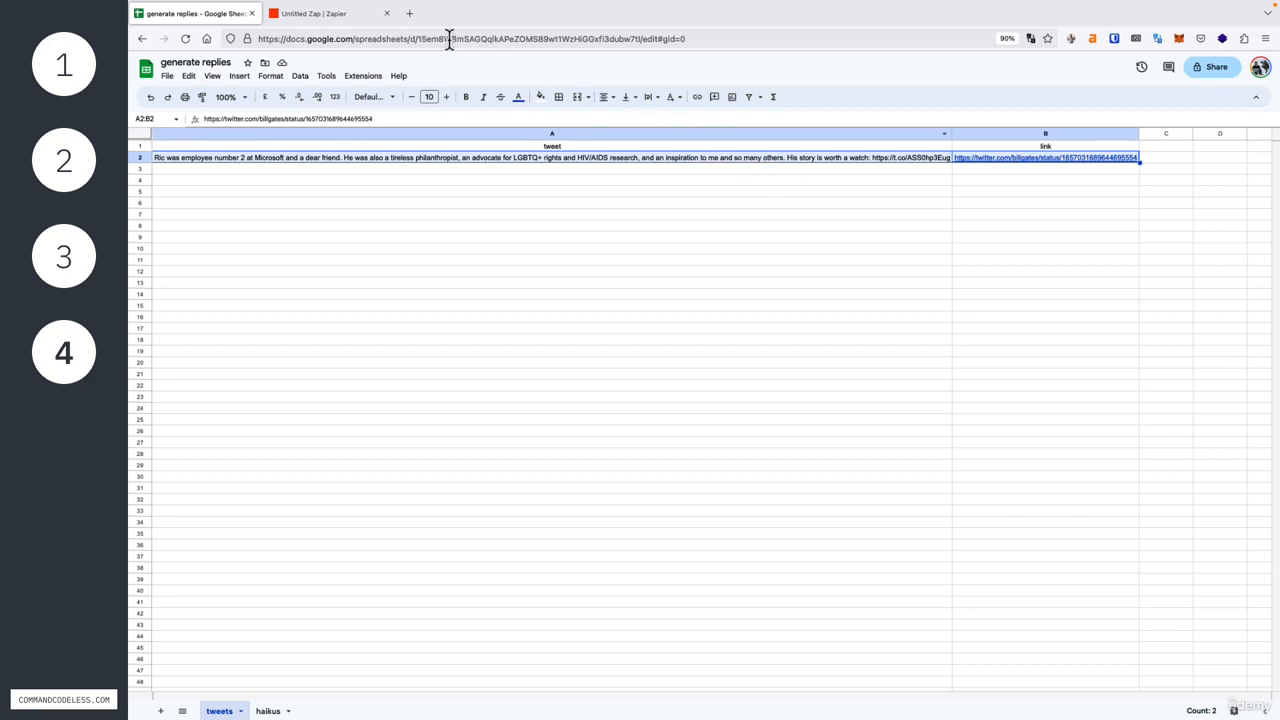
Return to the Zap editor, dismiss the publish prompt without publishing, and close the Google Sheets action.
left_click(342, 20)
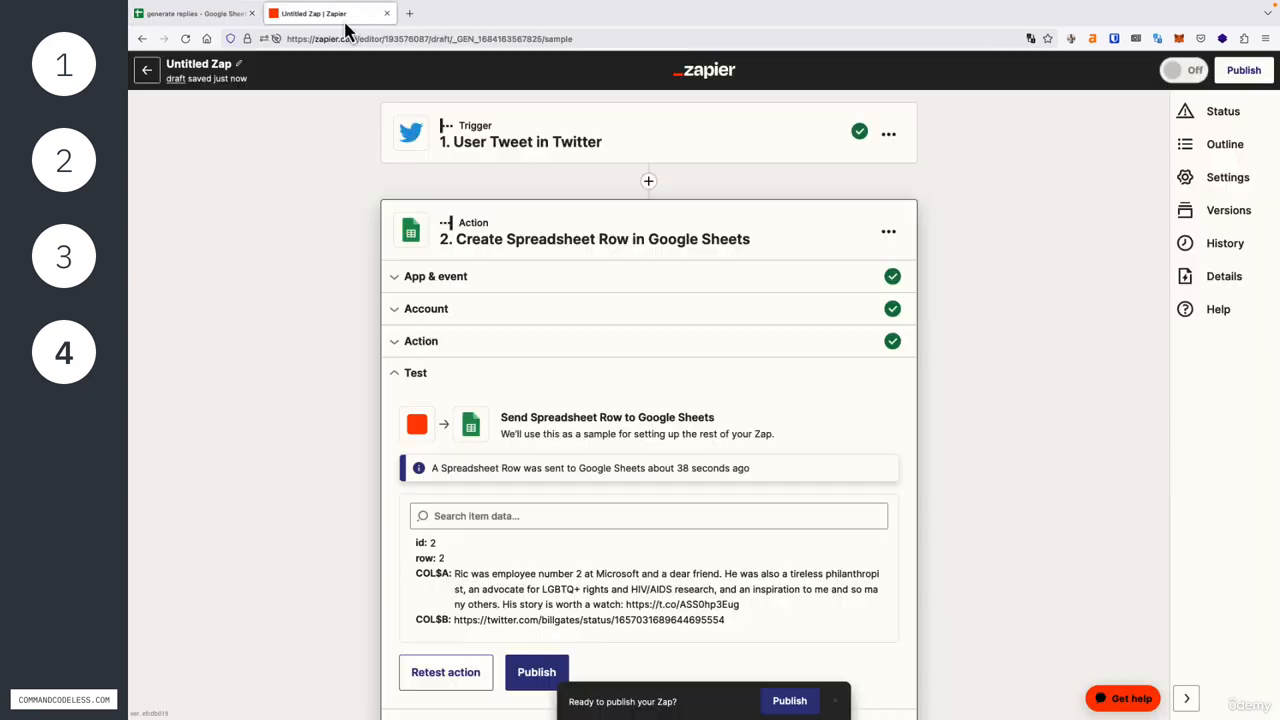
left_click(836, 702)
scroll(926, 609, "down", 2)
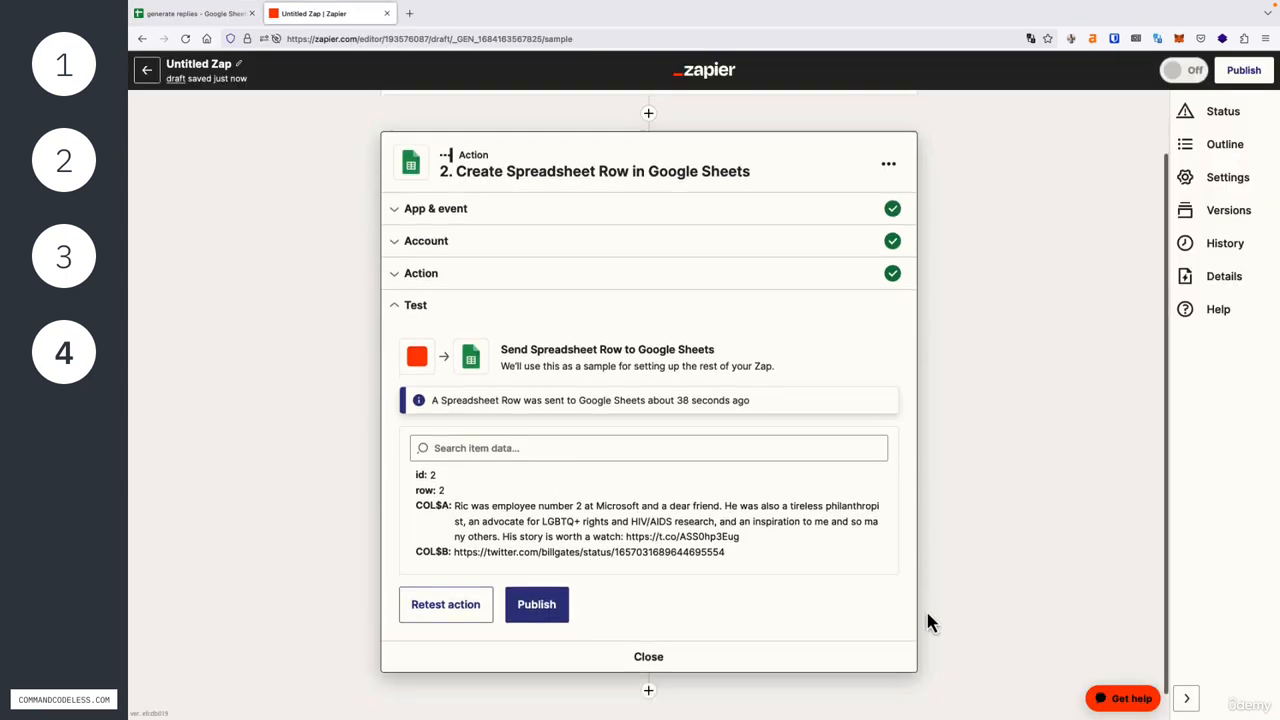
left_click(642, 630)
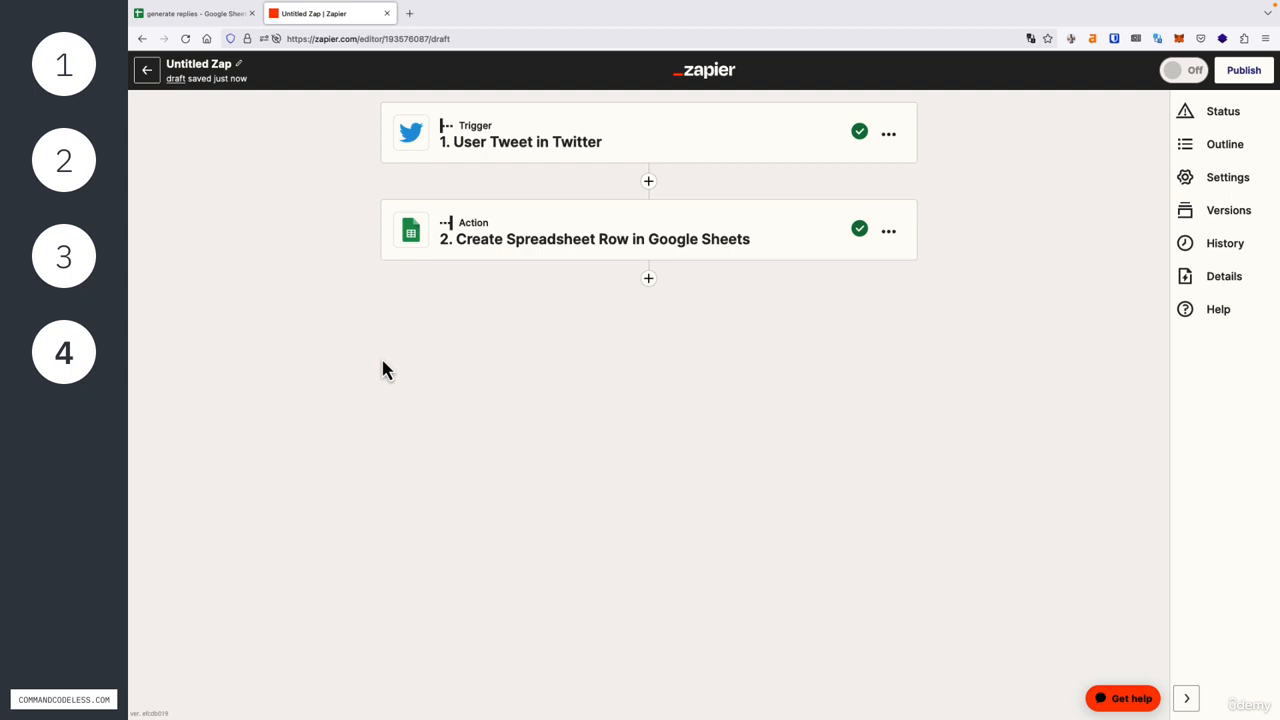
Rename the Zap "1. twitter -> google sheets" and leave the editor for the Zaps list.
left_click(220, 63)
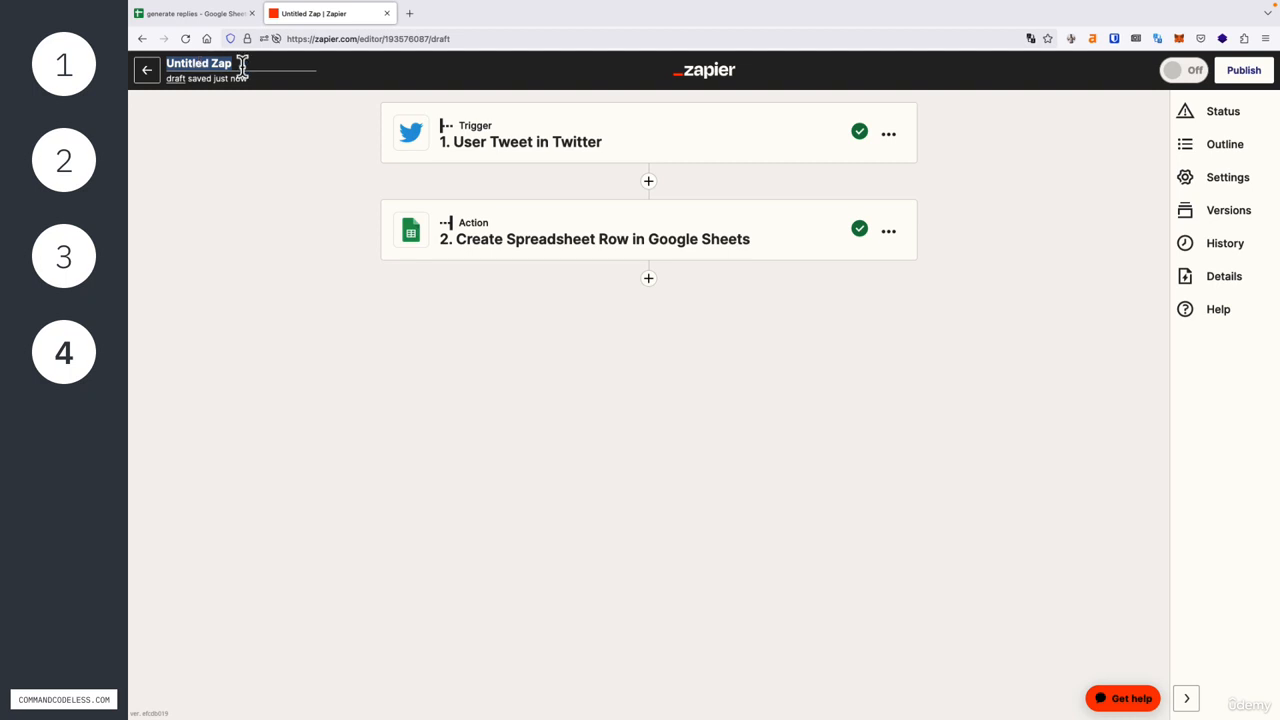
type("1")
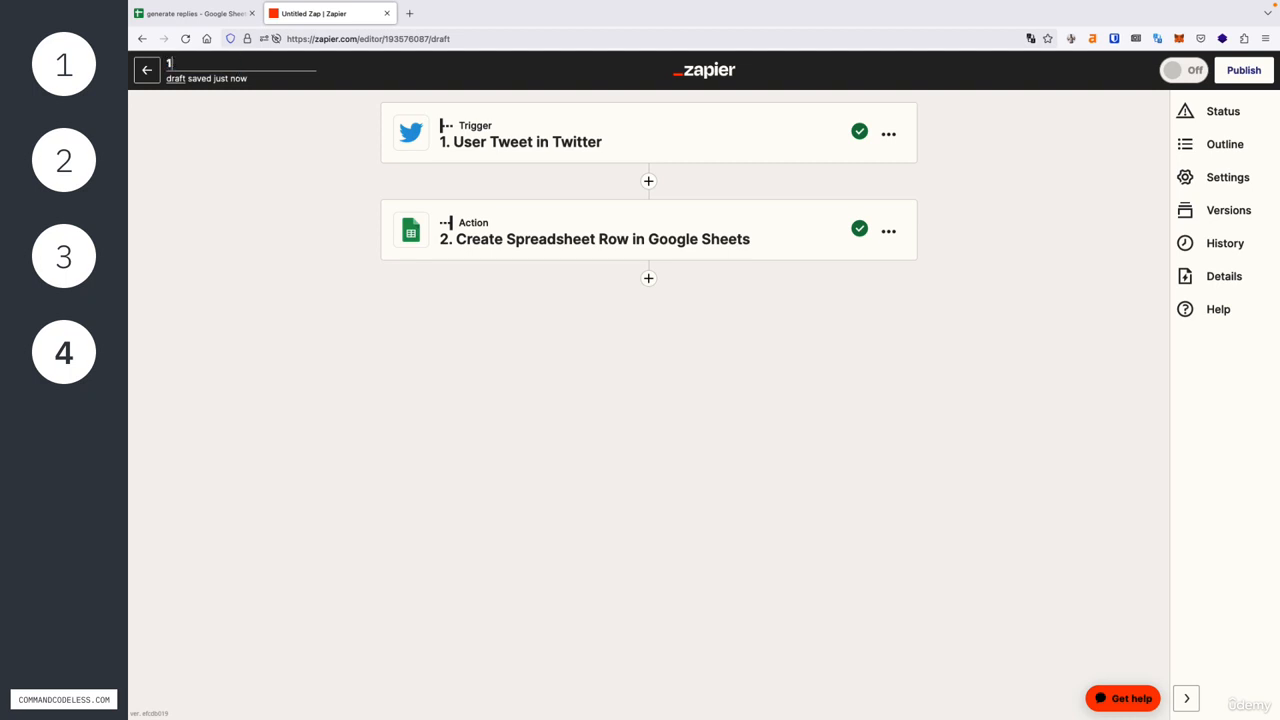
type(". twitter ->")
type(" google she")
type("ets")
left_click(260, 224)
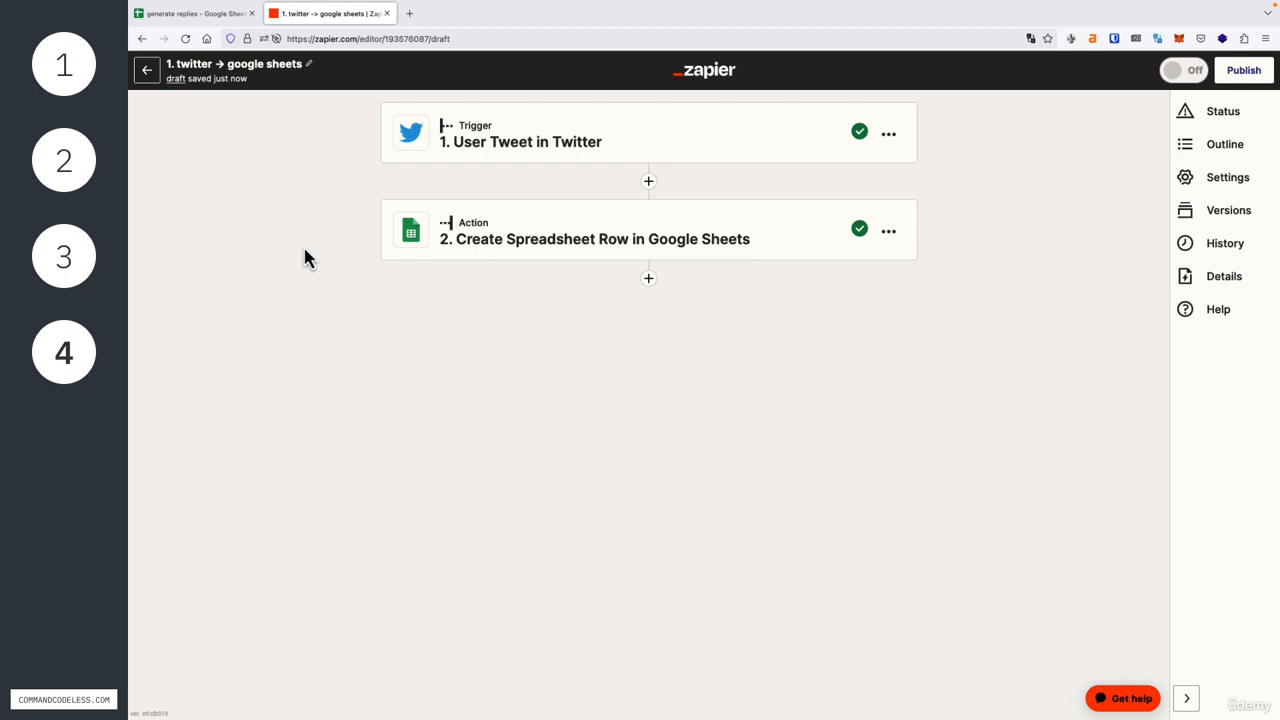
left_click(148, 74)
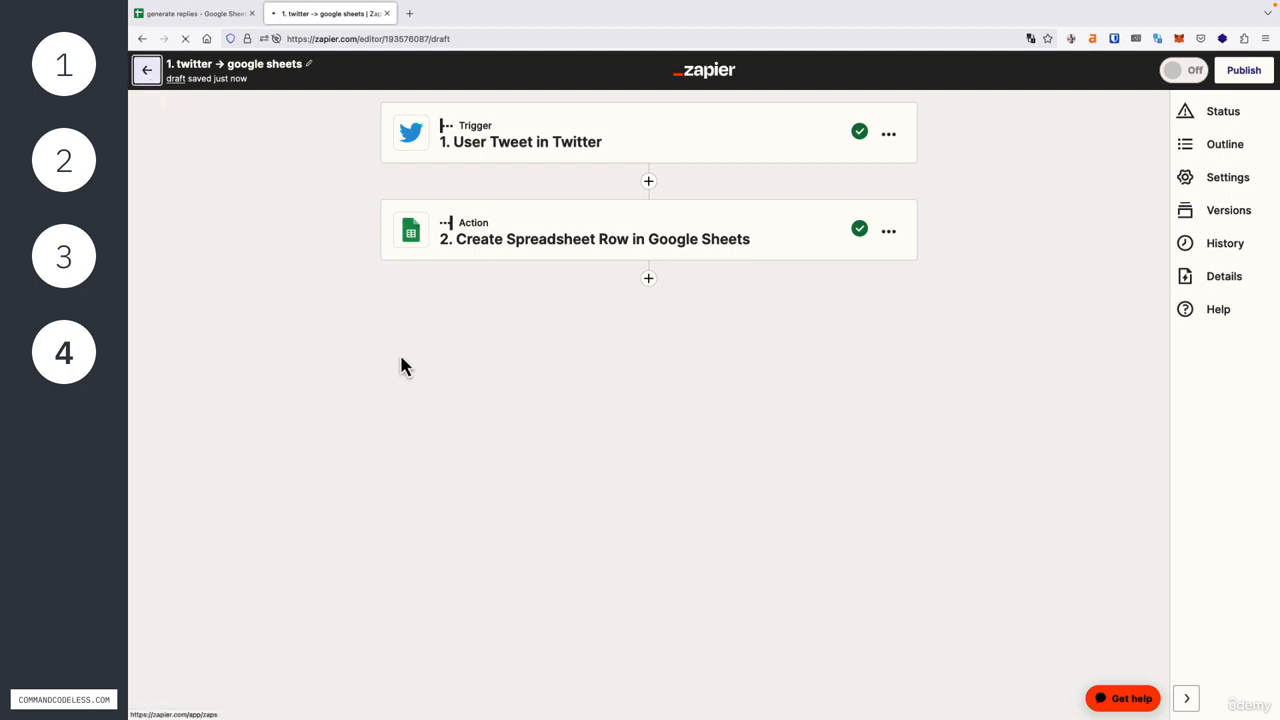